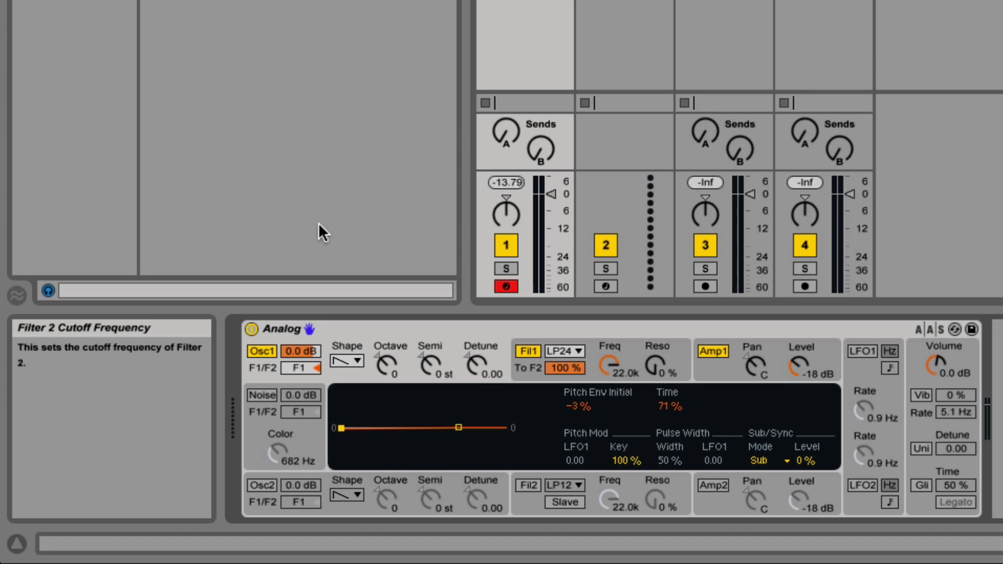
# Step: Turn on Oscillator 2 and view the LFO waveforms and Filter 1's envelope settings
pyautogui.click(592, 441)
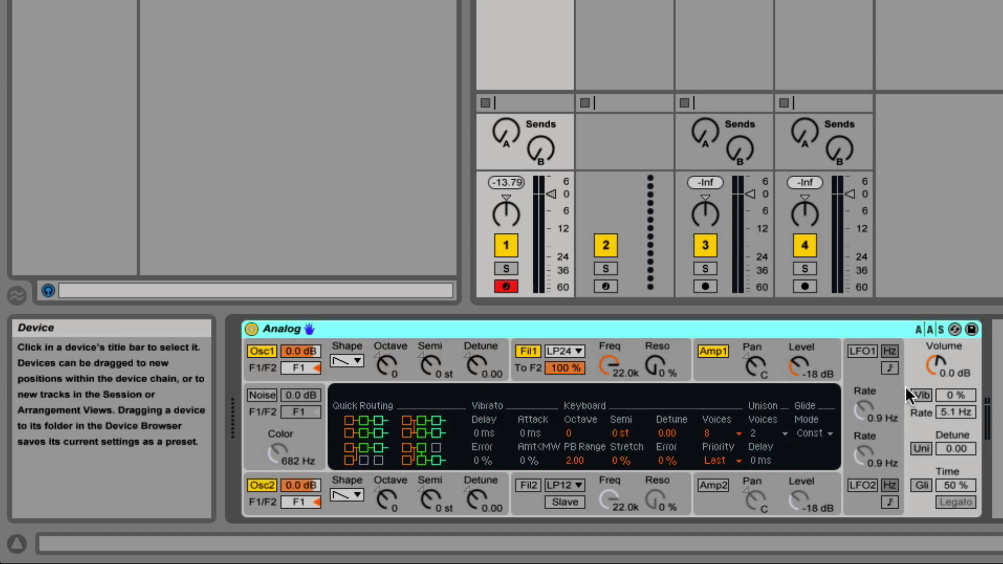
pyautogui.click(855, 371)
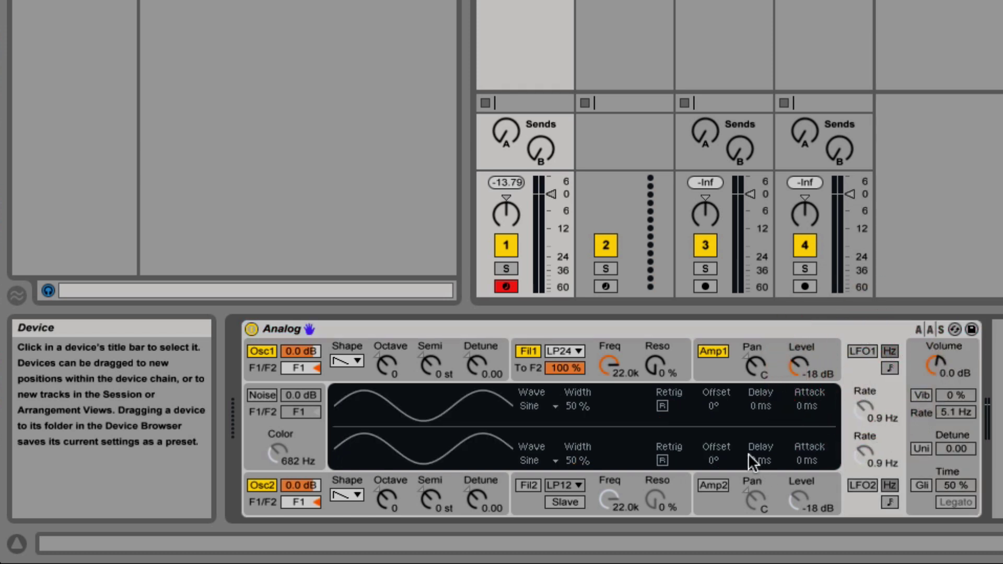
pyautogui.click(631, 346)
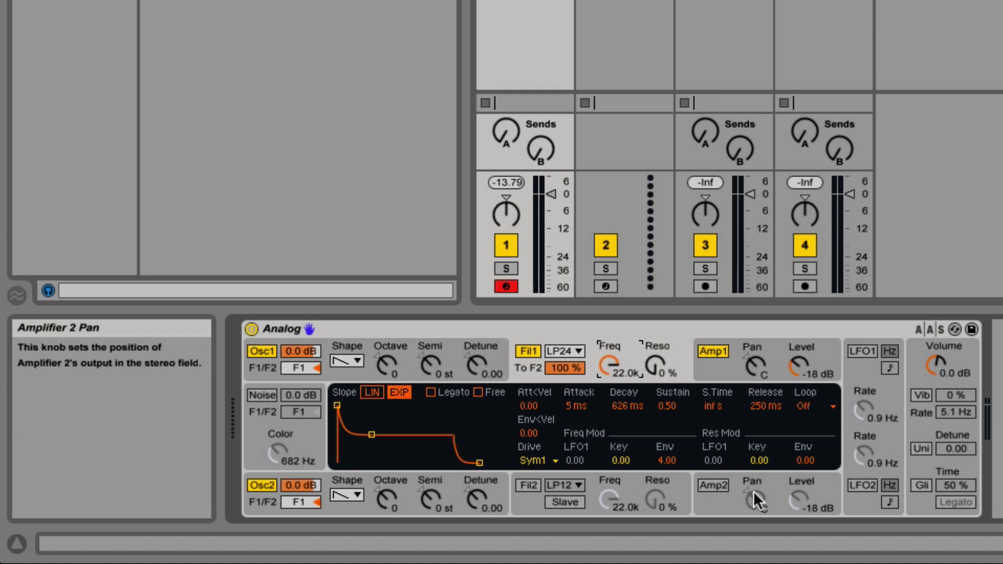
# Step: Show Analog's global settings: quick routing, vibrato, keyboard, unison and glide with 8 voices
pyautogui.click(864, 505)
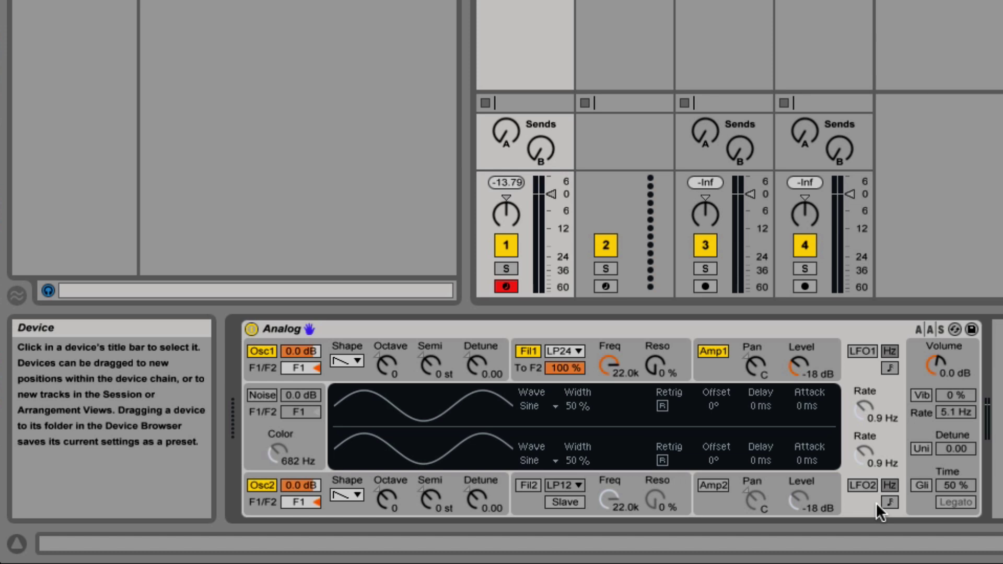
pyautogui.click(913, 499)
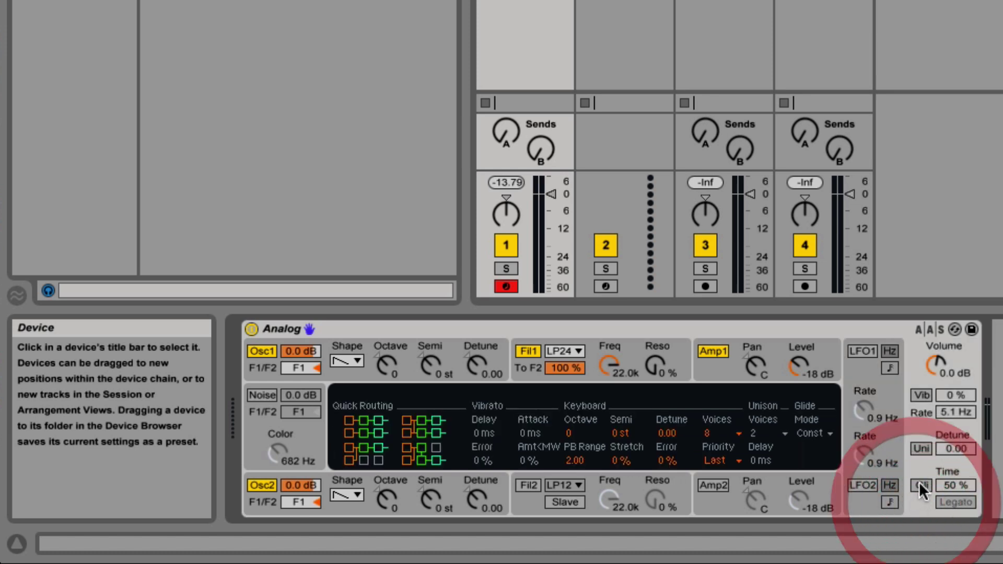
pyautogui.click(256, 430)
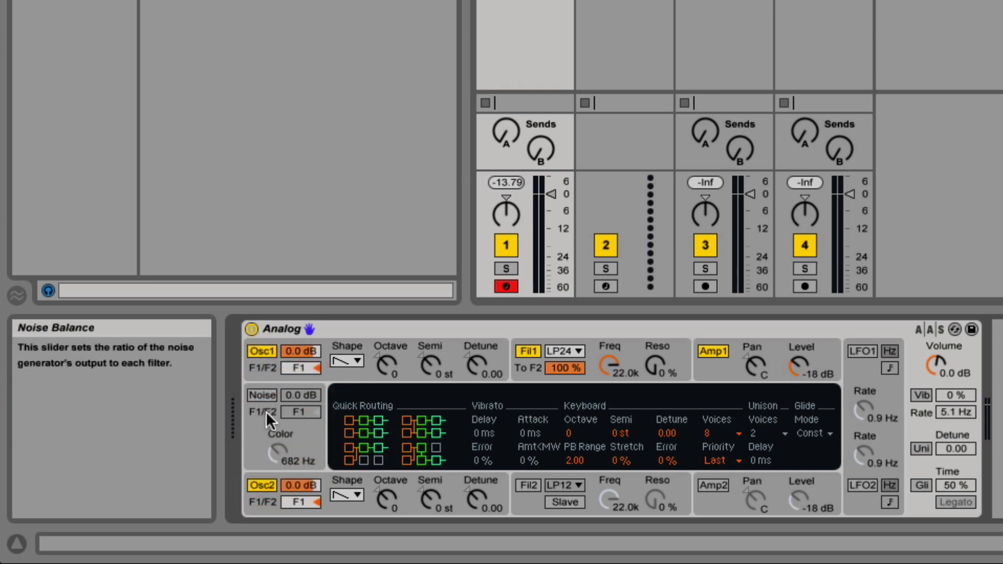
pyautogui.click(256, 433)
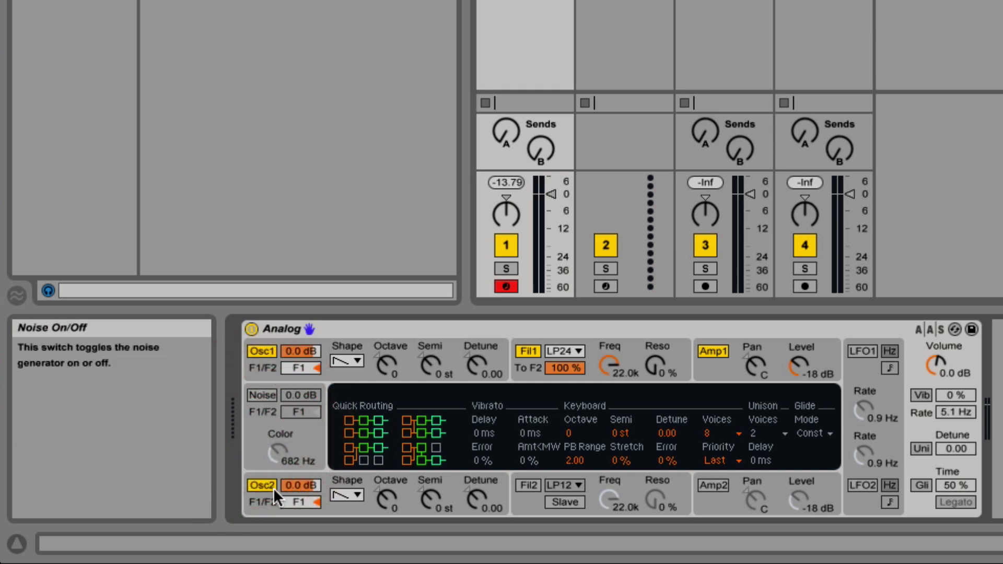
# Step: Turn Oscillator 2 off and show Oscillator 1's pitch envelope, pulse width and sub settings
pyautogui.click(258, 484)
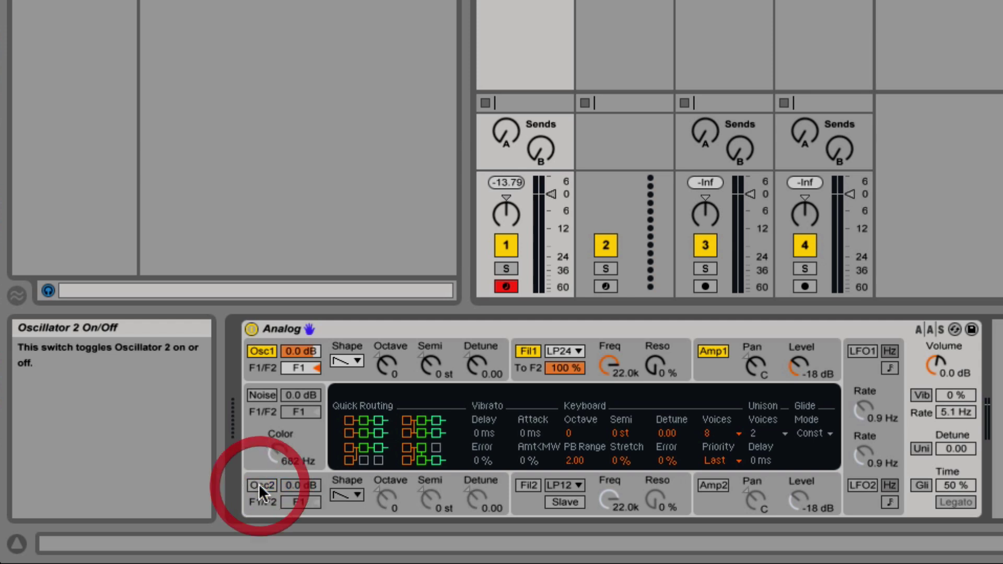
pyautogui.click(365, 369)
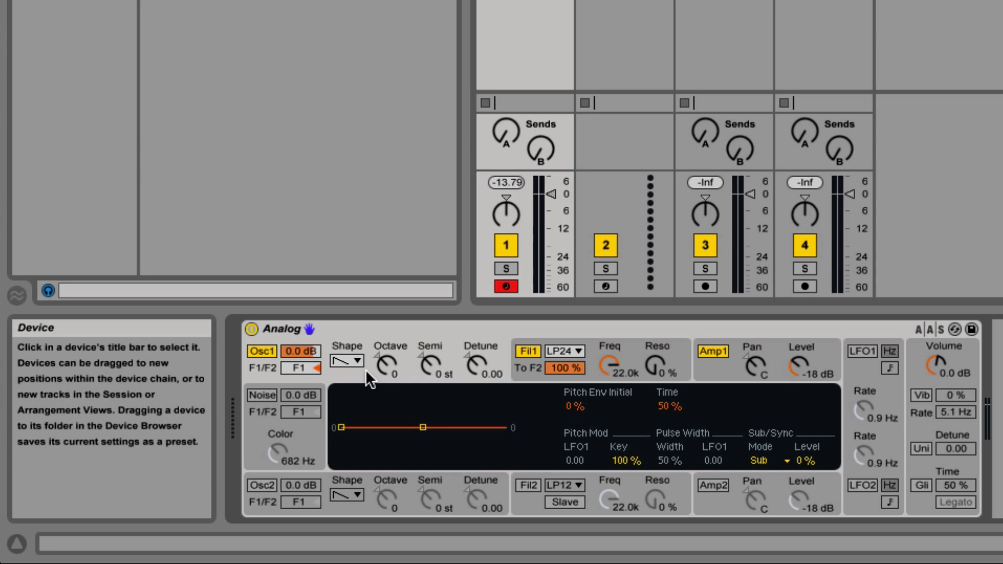
pyautogui.click(269, 352)
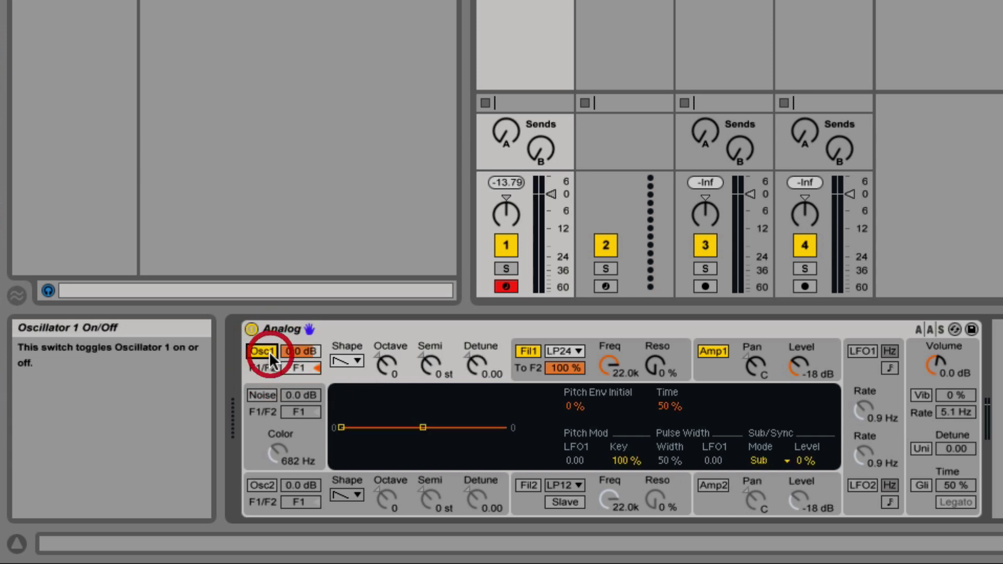
# Step: Raise Oscillator 1's level to 9.5 dB and audition its F1/F2 filter balance, ending at F1
pyautogui.click(307, 351)
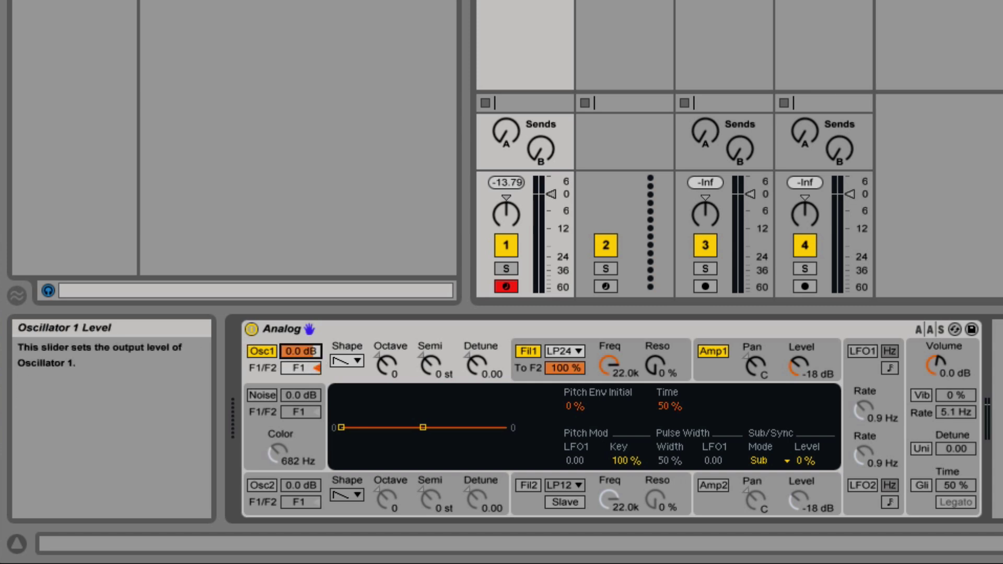
pyautogui.moveTo(308, 352)
pyautogui.mouseDown()
pyautogui.moveTo(307, 334)
pyautogui.moveTo(309, 349)
pyautogui.mouseUp()
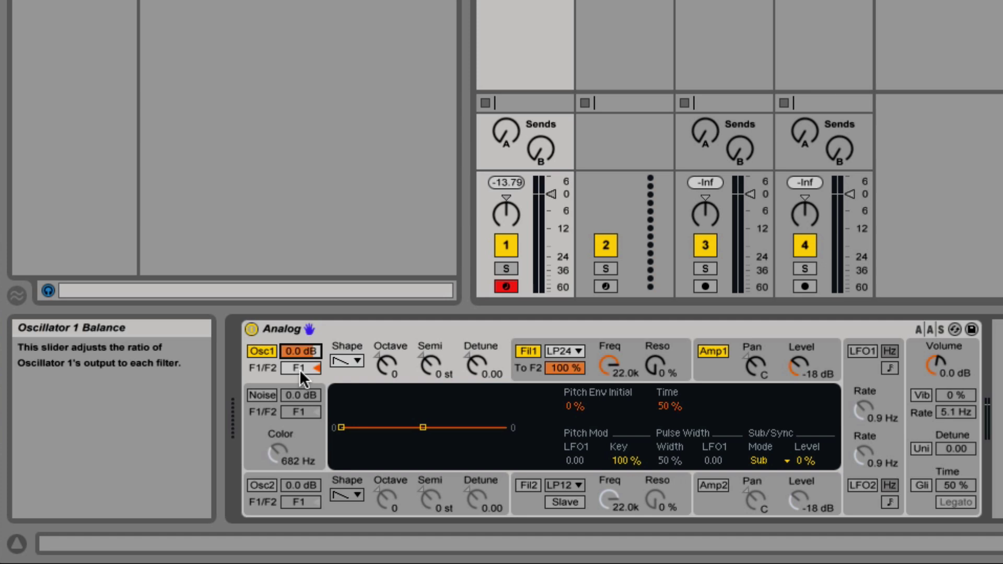
pyautogui.moveTo(305, 374)
pyautogui.mouseDown()
pyautogui.moveTo(305, 366)
pyautogui.moveTo(305, 375)
pyautogui.mouseUp()
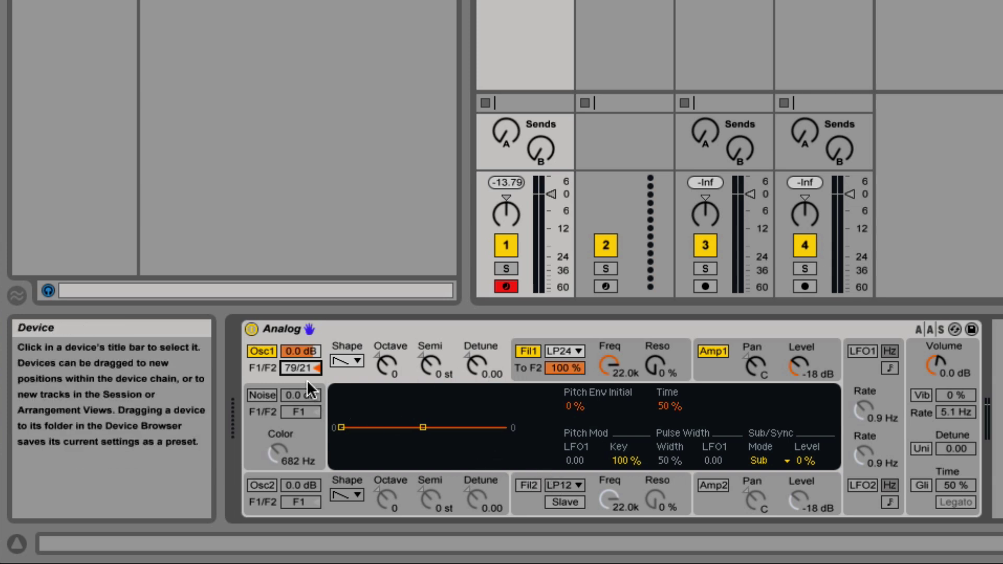
pyautogui.moveTo(296, 368); pyautogui.dragTo(305, 381)
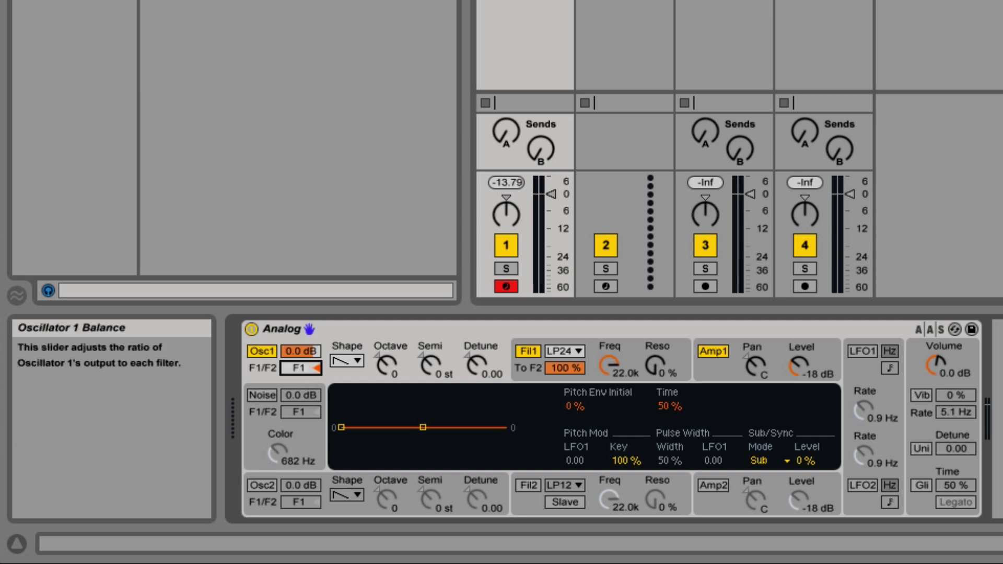
# Step: Switch Oscillator 1 to a rectangle wave and sweep its pulse width around 100 %
pyautogui.click(349, 360)
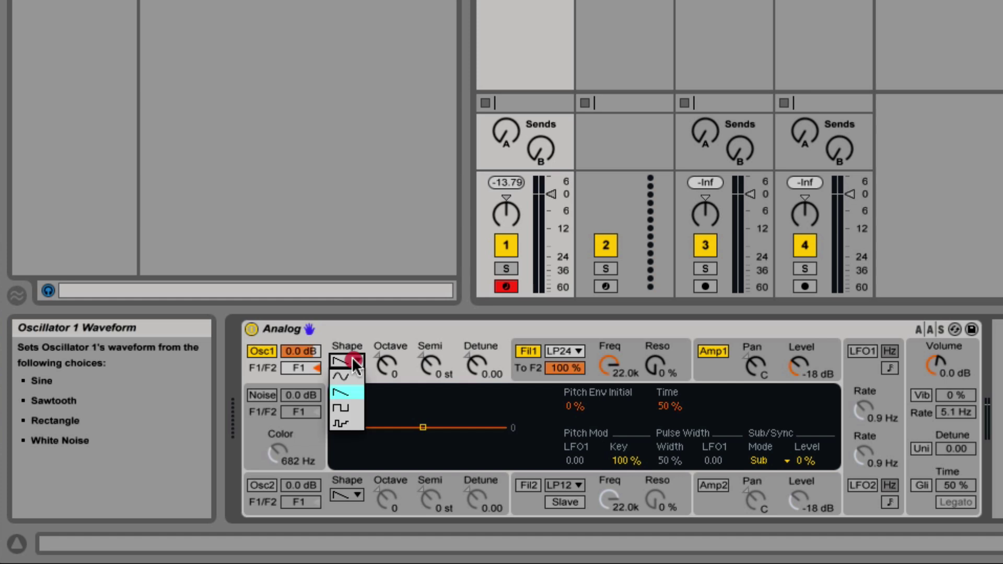
pyautogui.click(354, 409)
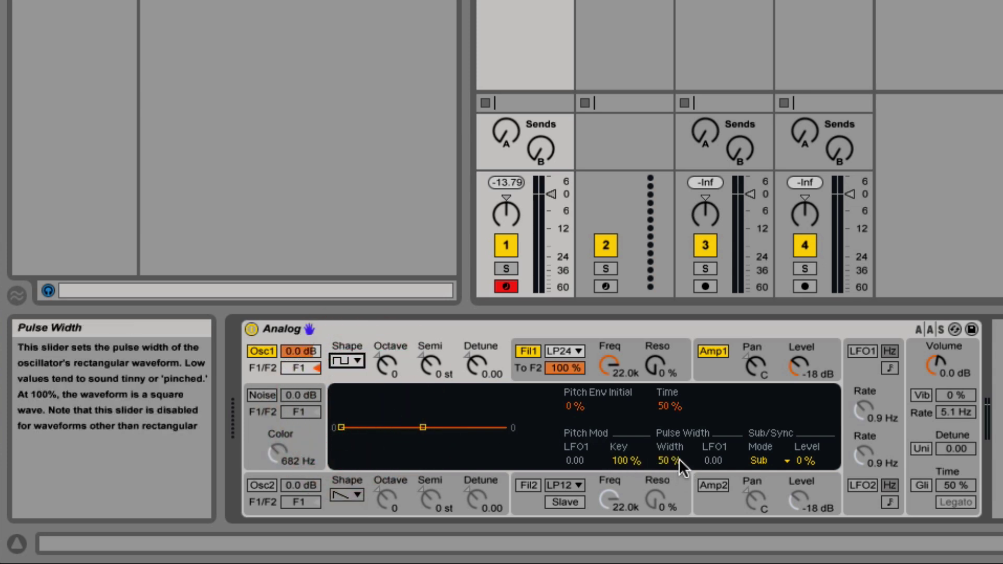
pyautogui.moveTo(679, 459); pyautogui.dragTo(675, 460)
pyautogui.moveTo(675, 460)
pyautogui.mouseDown()
pyautogui.moveTo(675, 497)
pyautogui.moveTo(676, 460)
pyautogui.mouseUp()
# Step: Try Oscillator 1's noise waveform, then return it to sawtooth
pyautogui.click(351, 357)
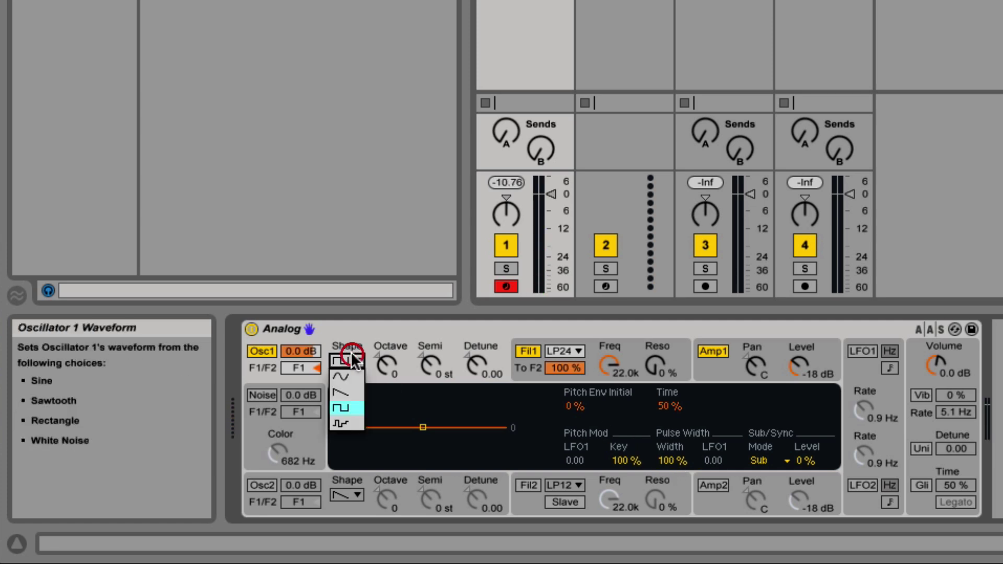
pyautogui.click(353, 421)
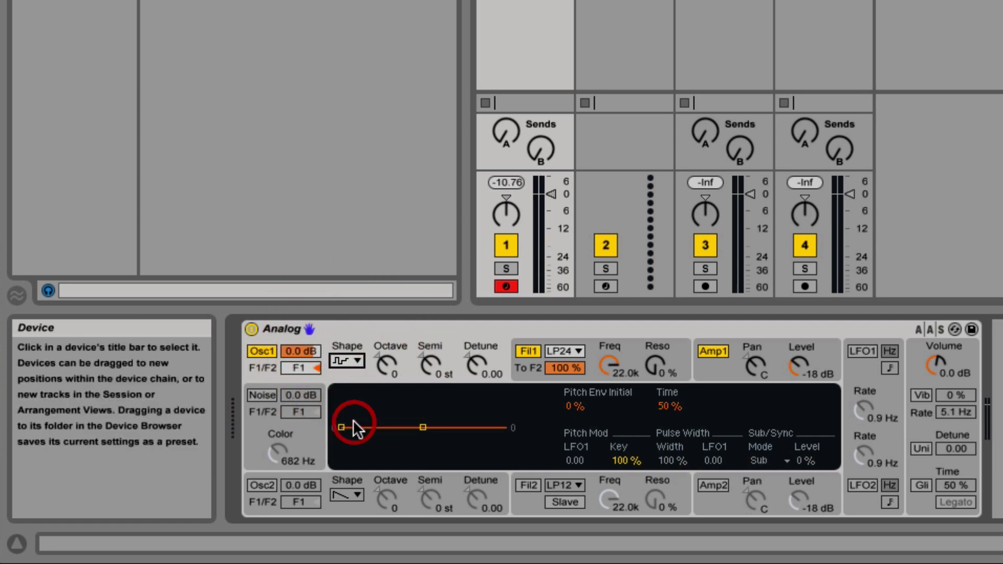
pyautogui.click(349, 357)
pyautogui.click(350, 383)
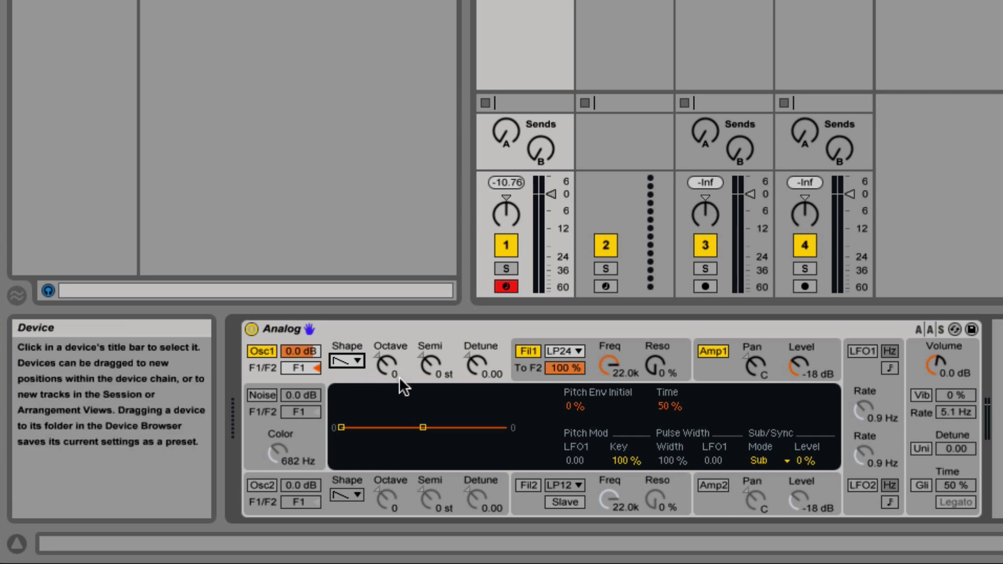
pyautogui.click(387, 362)
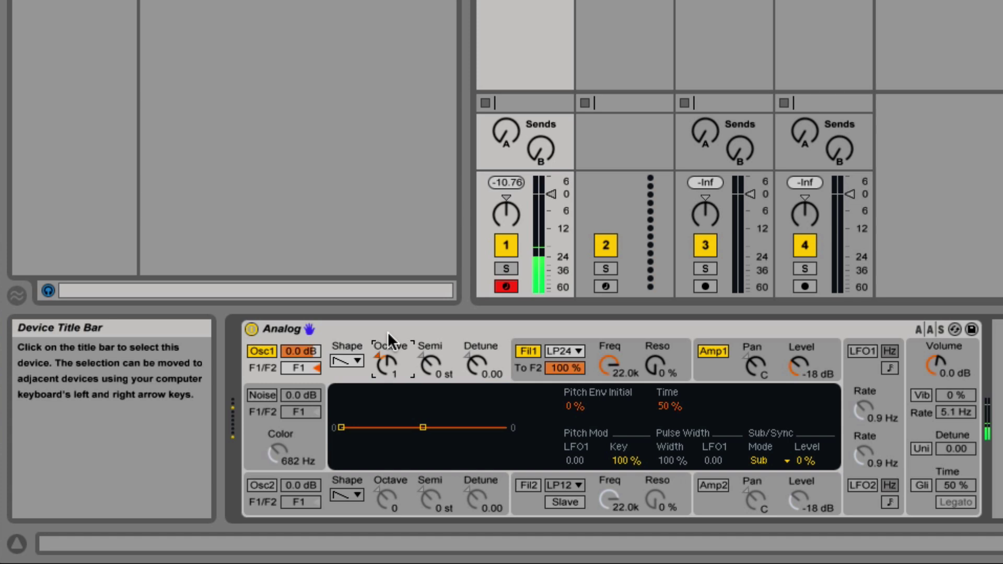
pyautogui.press('Down')
pyautogui.press('Down')
pyautogui.press('Up')
pyautogui.press('Up')
pyautogui.click(420, 356)
pyautogui.press('Up')
pyautogui.press('Up')
pyautogui.press('Up')
pyautogui.press('Down')
pyautogui.press('Down')
pyautogui.press('Down')
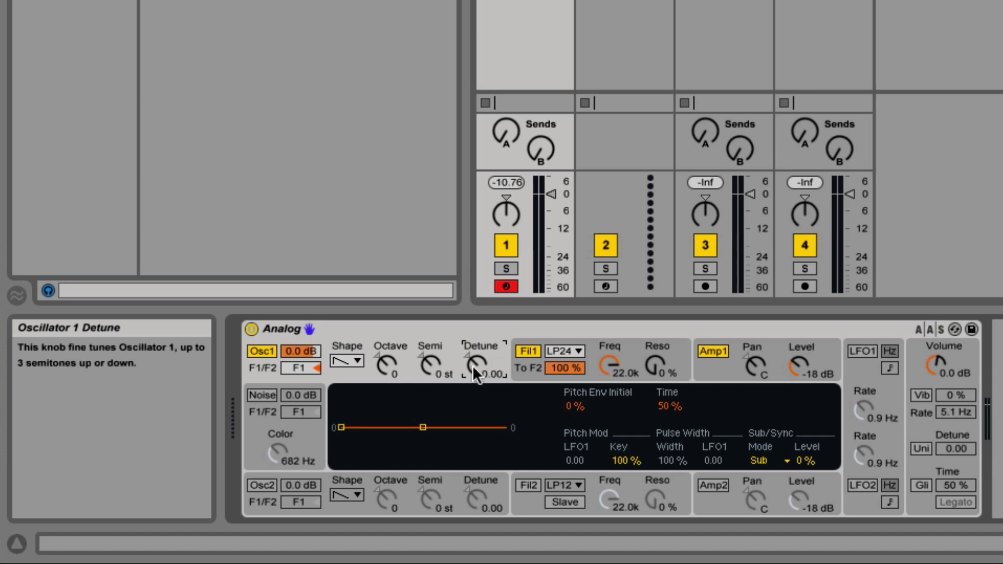
pyautogui.moveTo(472, 365)
pyautogui.mouseDown()
pyautogui.moveTo(472, 397)
pyautogui.moveTo(468, 359)
pyautogui.mouseUp()
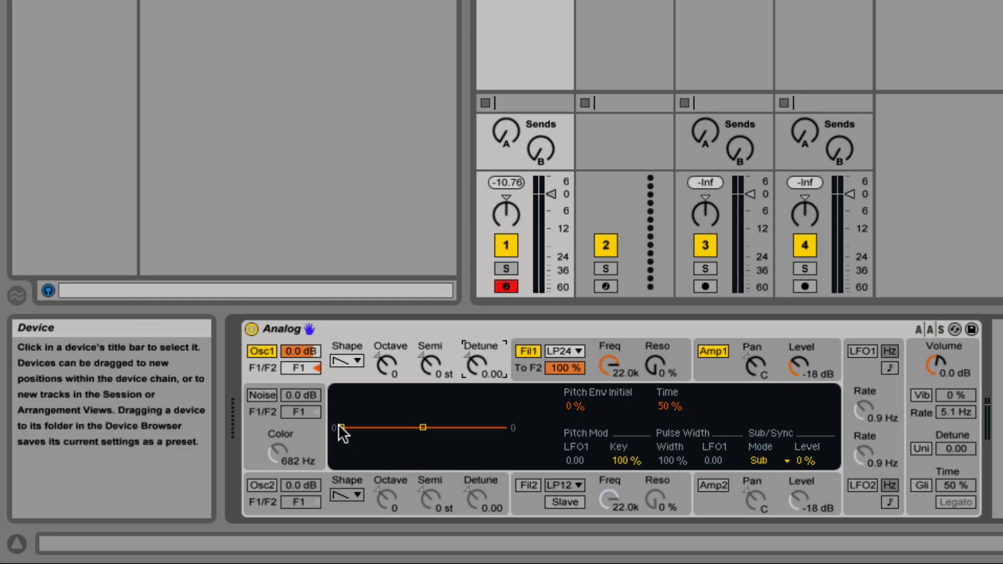
# Step: Try pitch envelope initial levels of 100 % and -100 % and a longer time, then reset initial to 0 %
pyautogui.moveTo(335, 427); pyautogui.dragTo(335, 392)
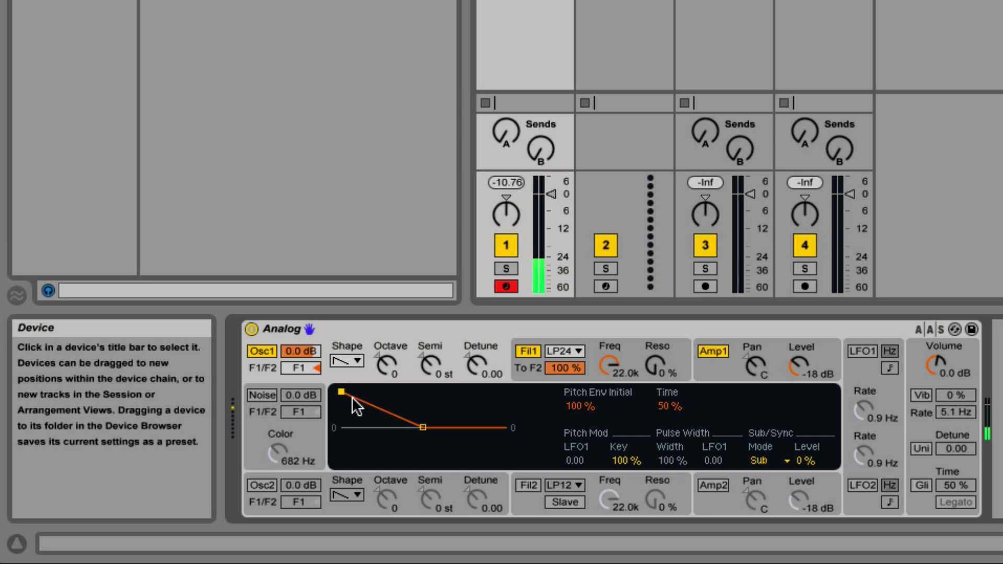
pyautogui.moveTo(341, 392)
pyautogui.mouseDown()
pyautogui.moveTo(341, 463)
pyautogui.moveTo(342, 409)
pyautogui.mouseUp()
pyautogui.click(423, 428)
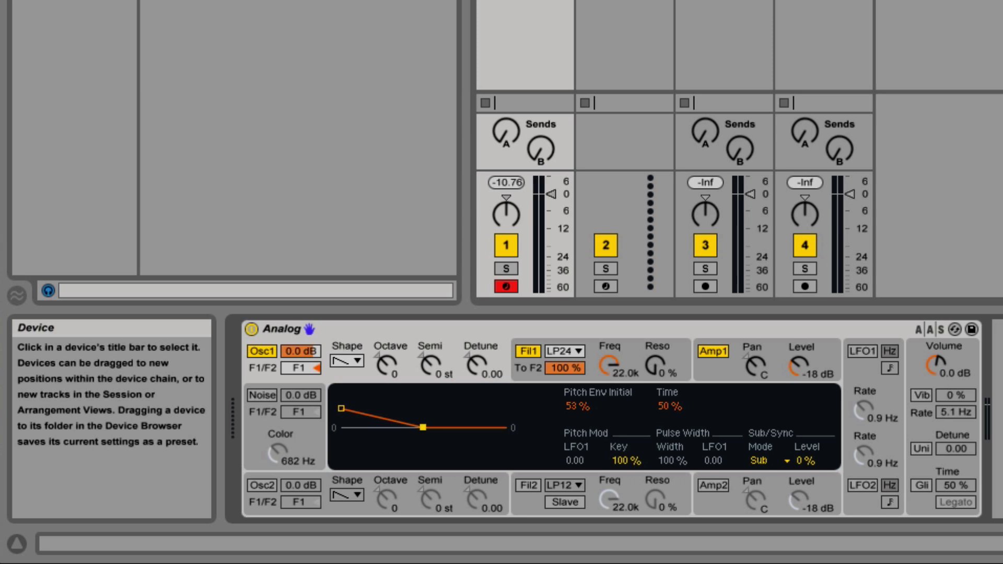
pyautogui.moveTo(423, 427); pyautogui.dragTo(505, 427)
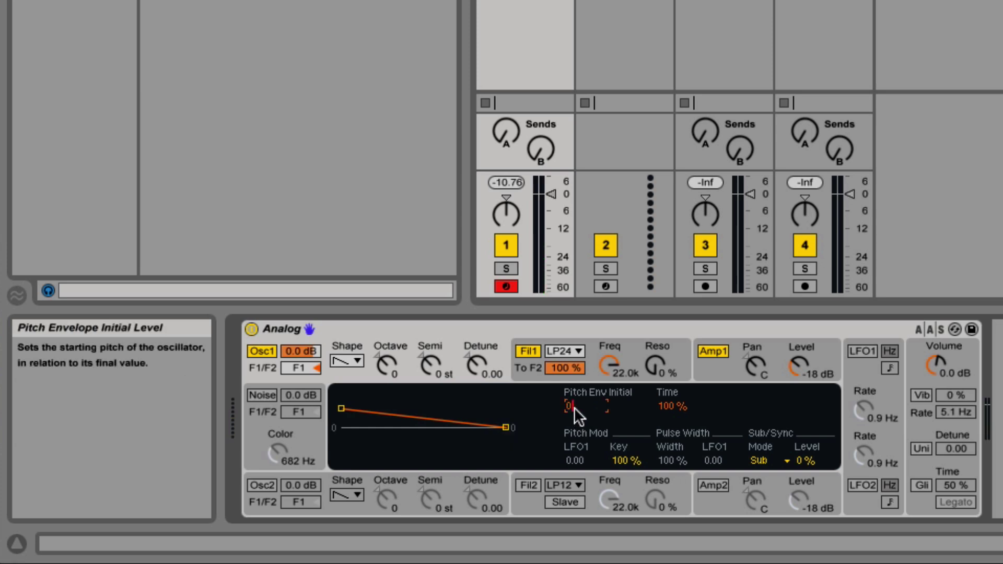
pyautogui.press('Delete')
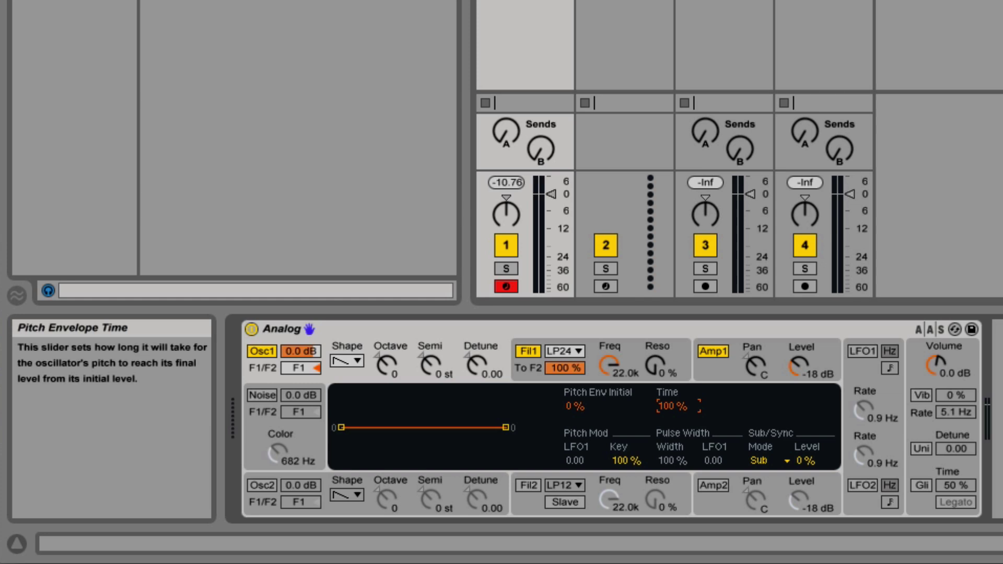
# Step: Reset the pitch envelope time to 0 % and switch on LFO 1
pyautogui.click(669, 407)
pyautogui.press('Delete')
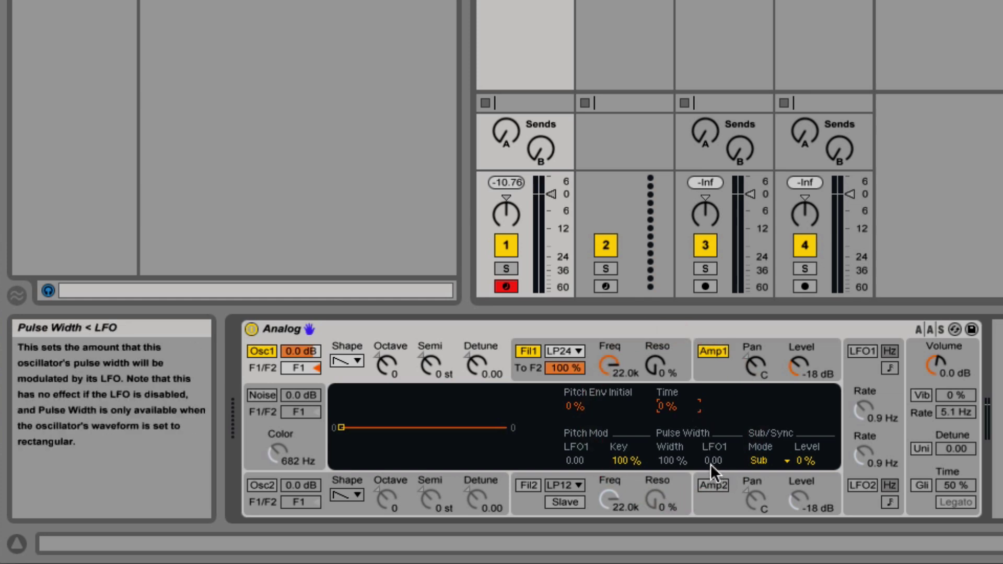
pyautogui.click(862, 351)
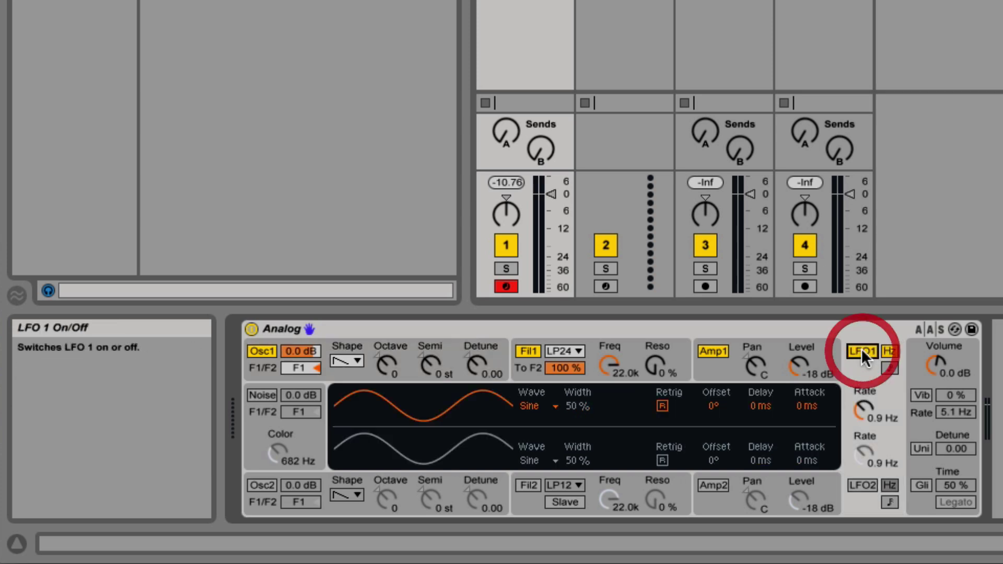
pyautogui.click(494, 353)
# Step: Give Oscillator 1 a rectangle wave in Sub mode with sub level at 100 %
pyautogui.click(345, 360)
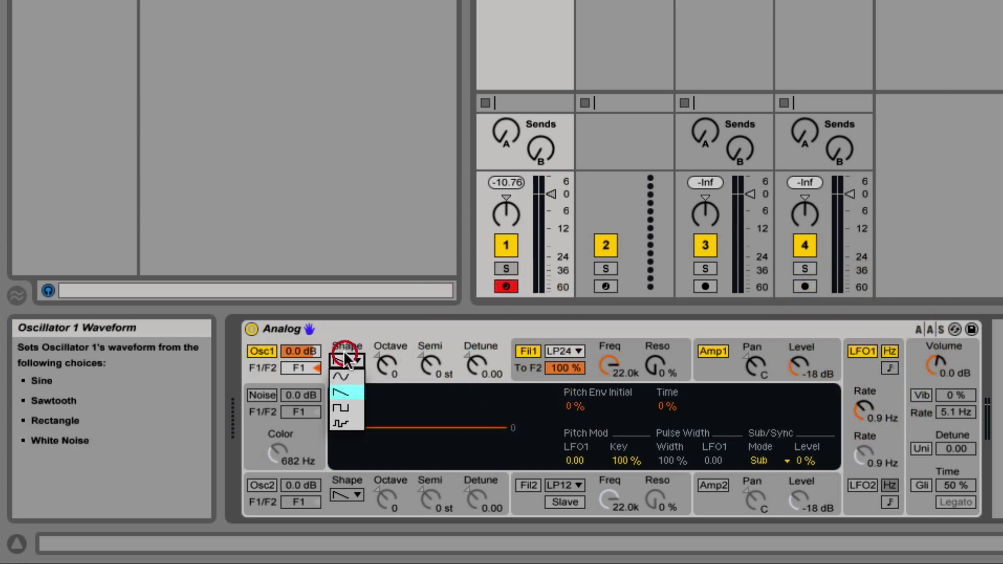
pyautogui.click(353, 409)
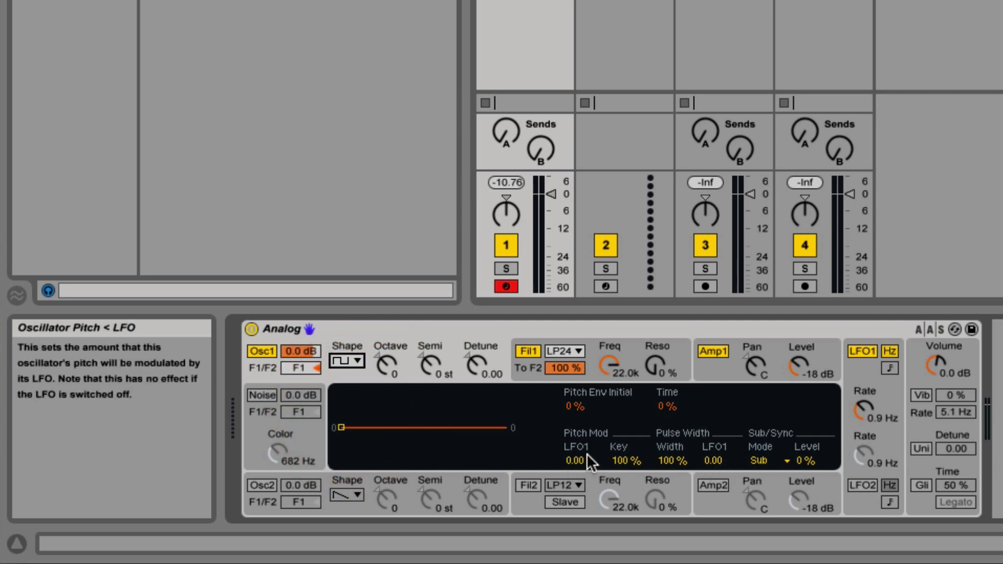
pyautogui.click(761, 461)
pyautogui.click(761, 461)
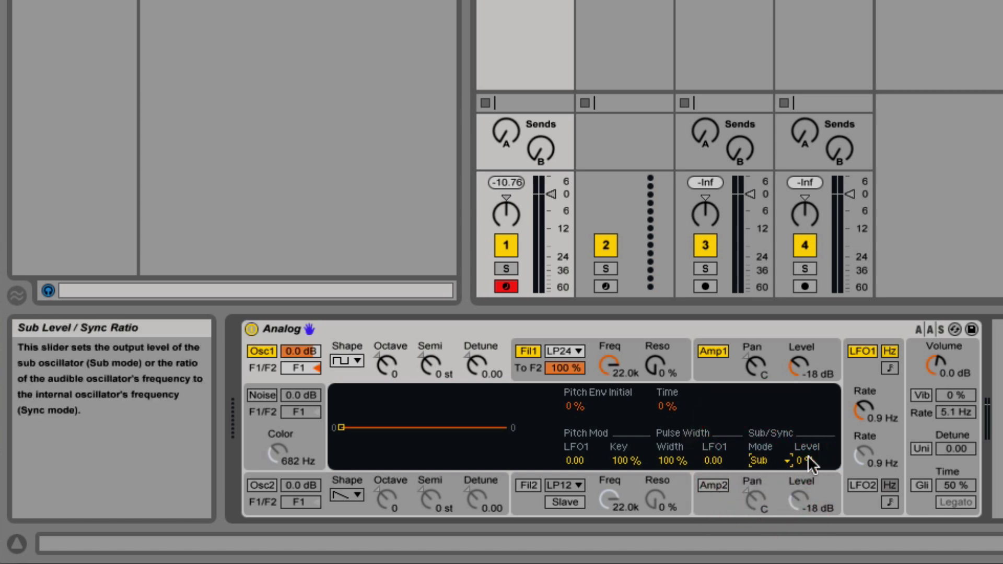
pyautogui.click(356, 360)
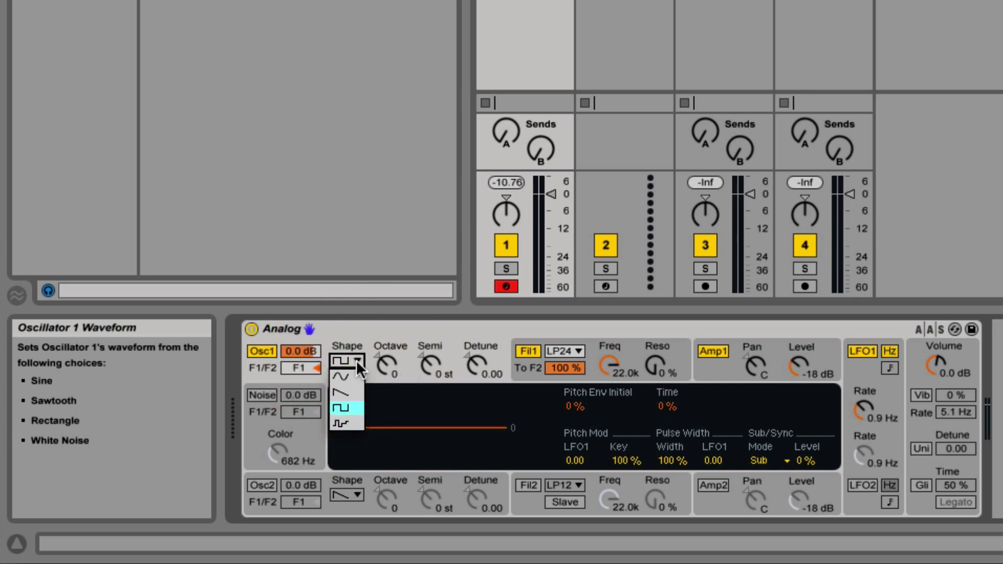
pyautogui.click(356, 359)
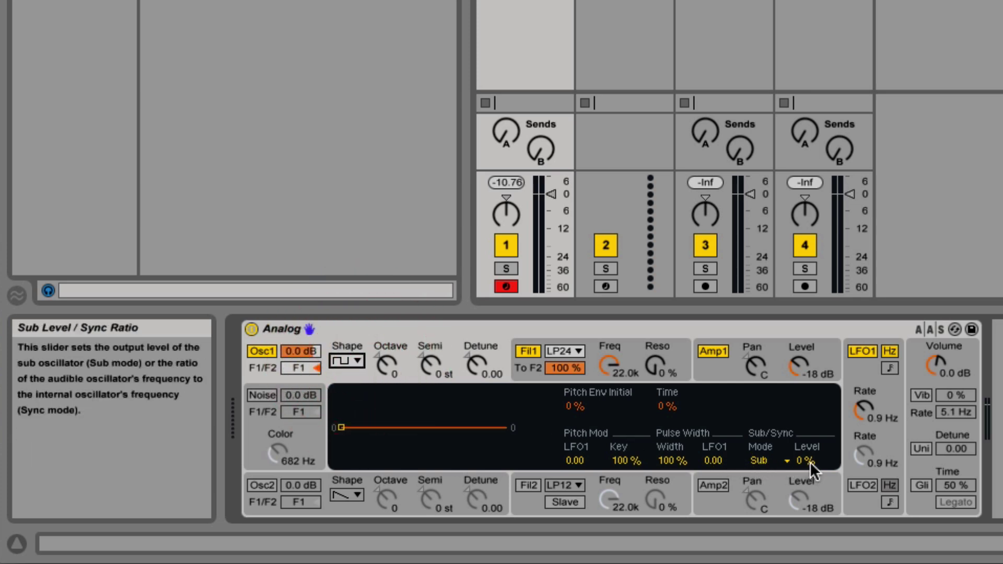
pyautogui.moveTo(810, 462); pyautogui.dragTo(810, 413)
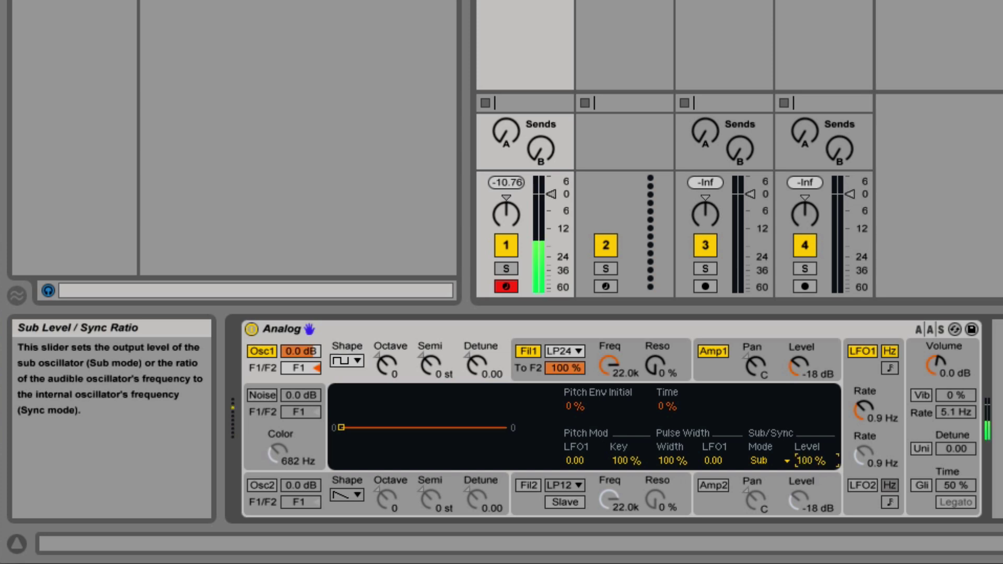
# Step: Try a sawtooth, then settle Oscillator 1 on a sine wave with sub level at 100 %
pyautogui.click(352, 355)
pyautogui.click(353, 394)
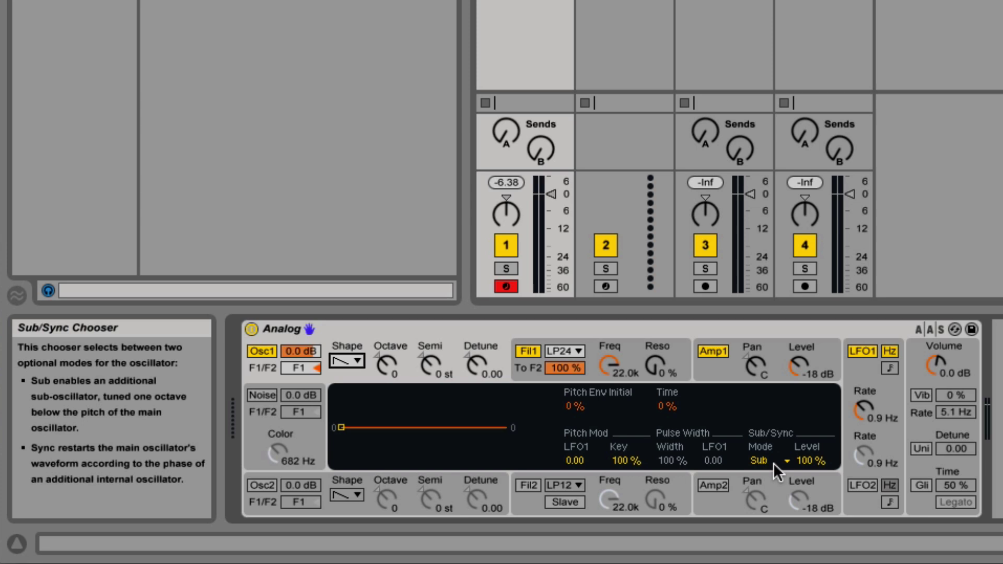
pyautogui.moveTo(806, 459)
pyautogui.mouseDown()
pyautogui.moveTo(806, 485)
pyautogui.moveTo(805, 450)
pyautogui.mouseUp()
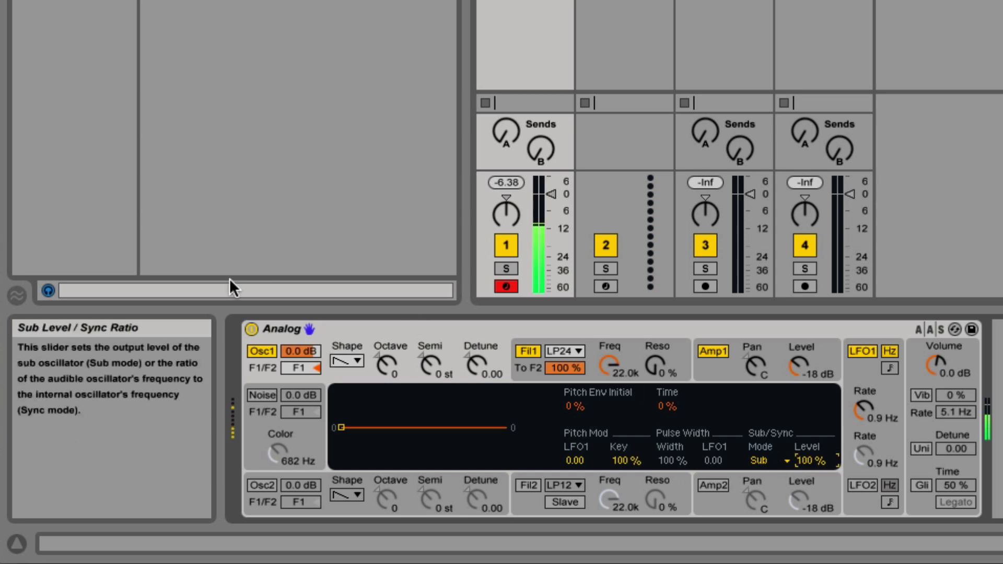
pyautogui.click(345, 361)
pyautogui.click(347, 374)
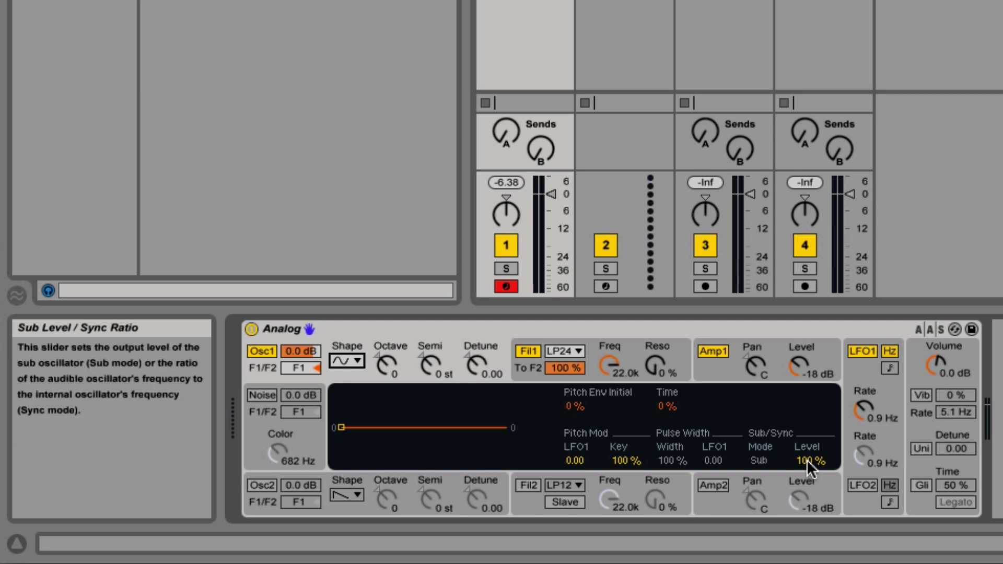
pyautogui.moveTo(808, 455)
pyautogui.mouseDown()
pyautogui.moveTo(809, 519)
pyautogui.moveTo(809, 456)
pyautogui.mouseUp()
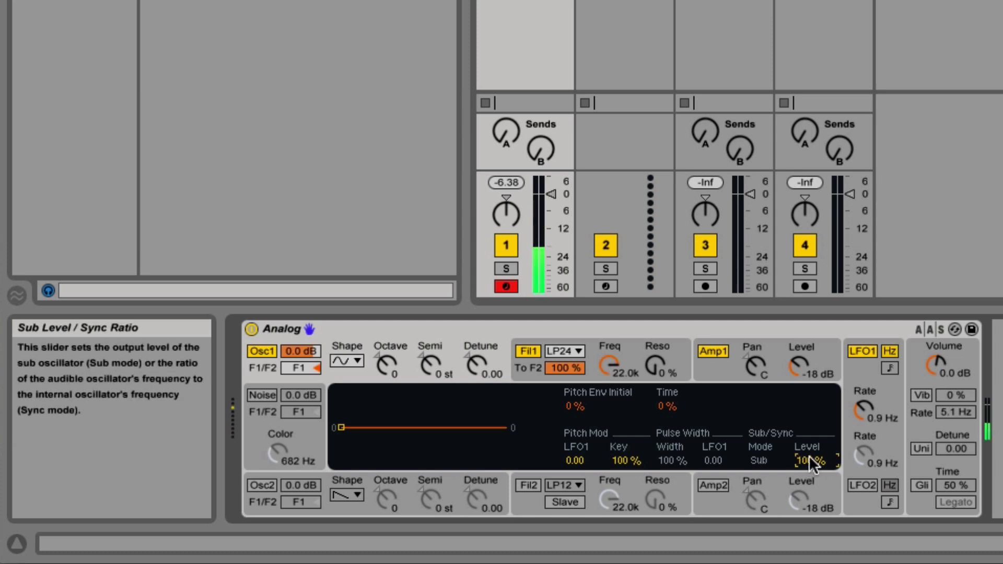
# Step: Reset sub level to 0 %, swap Oscillator 1 for the noise generator, and raise noise colour to 22.0 kHz
pyautogui.press('Delete')
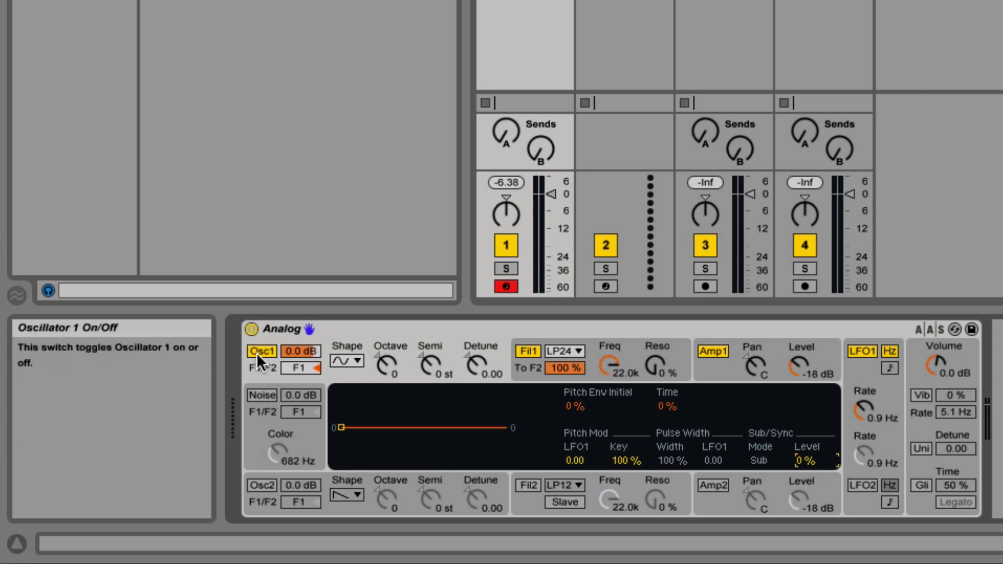
pyautogui.click(257, 350)
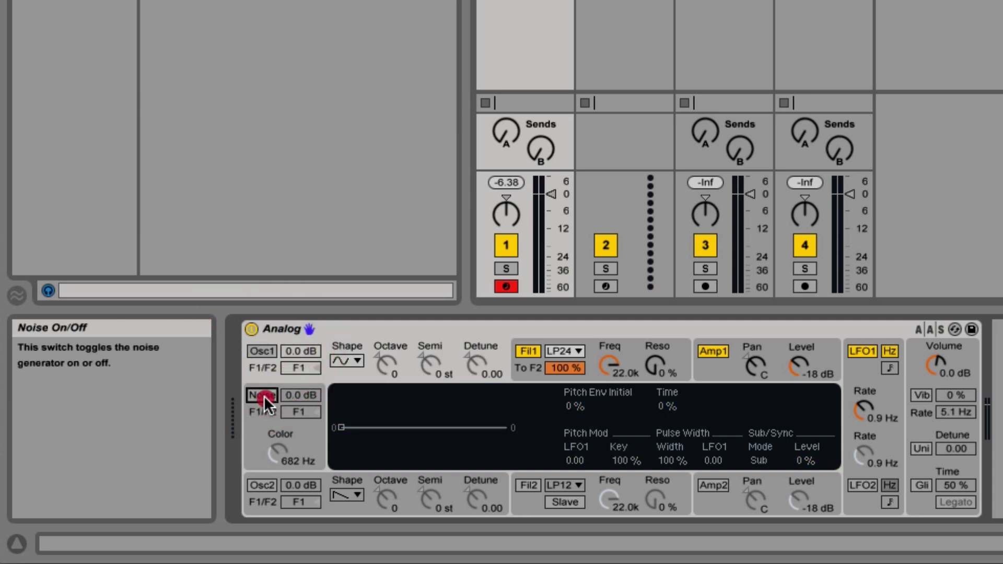
pyautogui.click(264, 396)
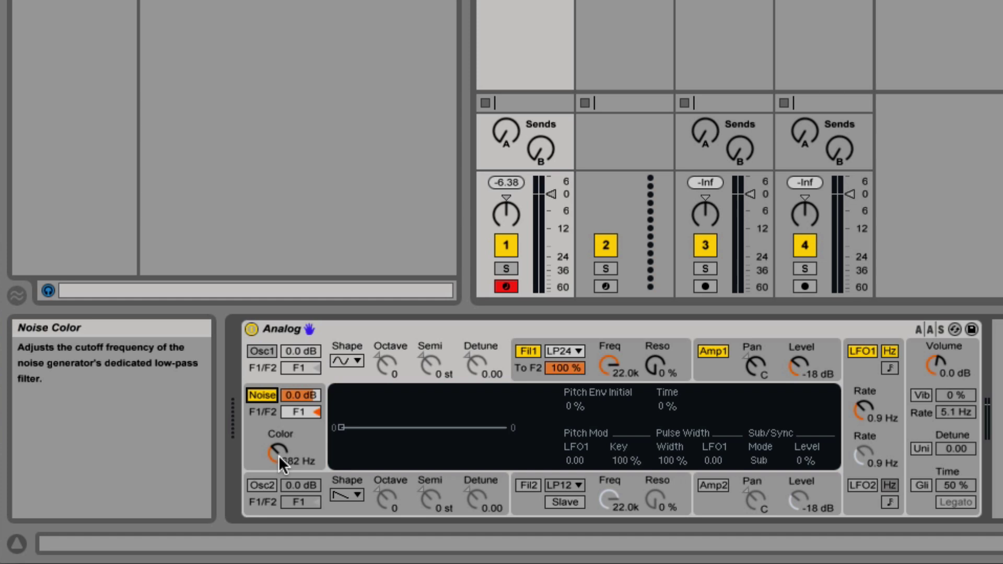
pyautogui.moveTo(277, 453)
pyautogui.mouseDown()
pyautogui.moveTo(277, 421)
pyautogui.moveTo(276, 435)
pyautogui.mouseUp()
pyautogui.moveTo(277, 453); pyautogui.dragTo(278, 425)
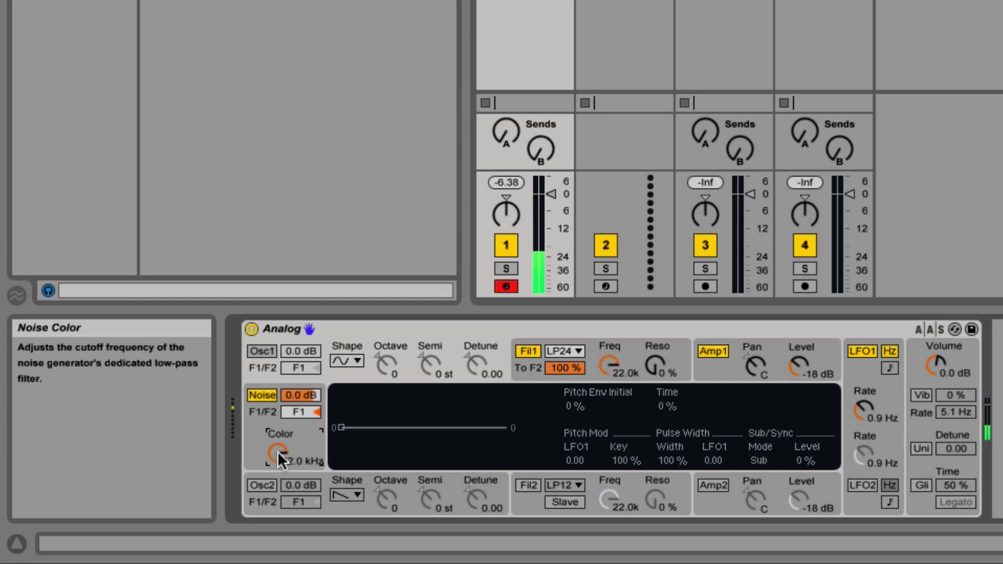
# Step: Try blending the noise between filters back to F1, then switch noise off and Oscillator 1 on
pyautogui.click(307, 393)
pyautogui.click(299, 414)
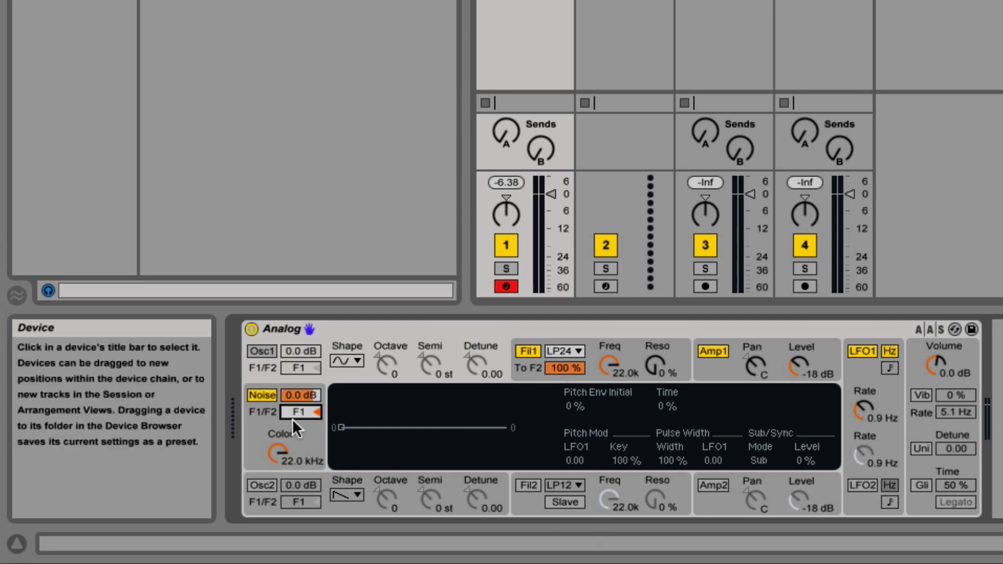
pyautogui.moveTo(293, 417); pyautogui.dragTo(278, 434)
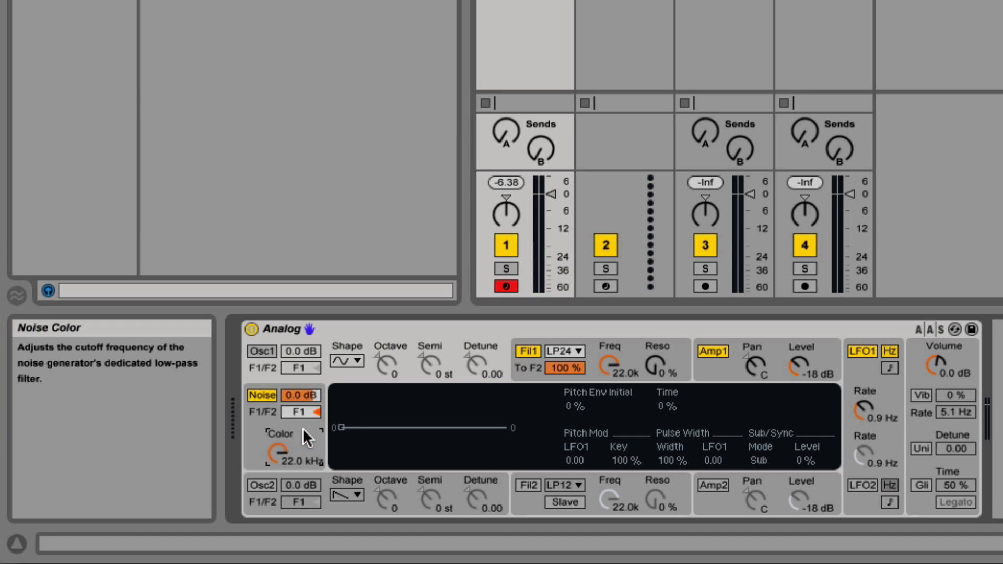
pyautogui.click(262, 395)
pyautogui.click(263, 352)
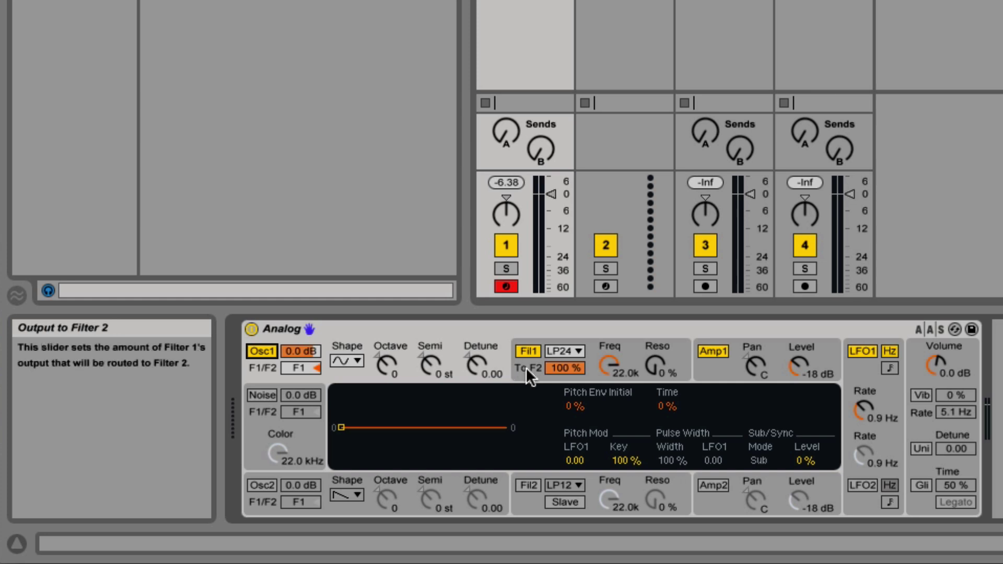
# Step: Set Oscillator 1 to sawtooth and show the Filter 1 envelope
pyautogui.click(346, 358)
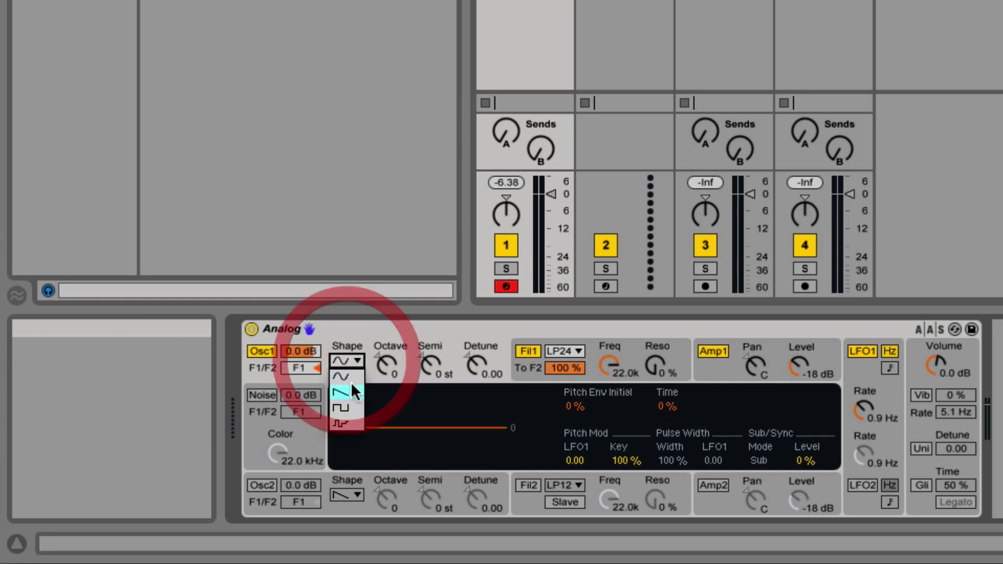
pyautogui.click(350, 382)
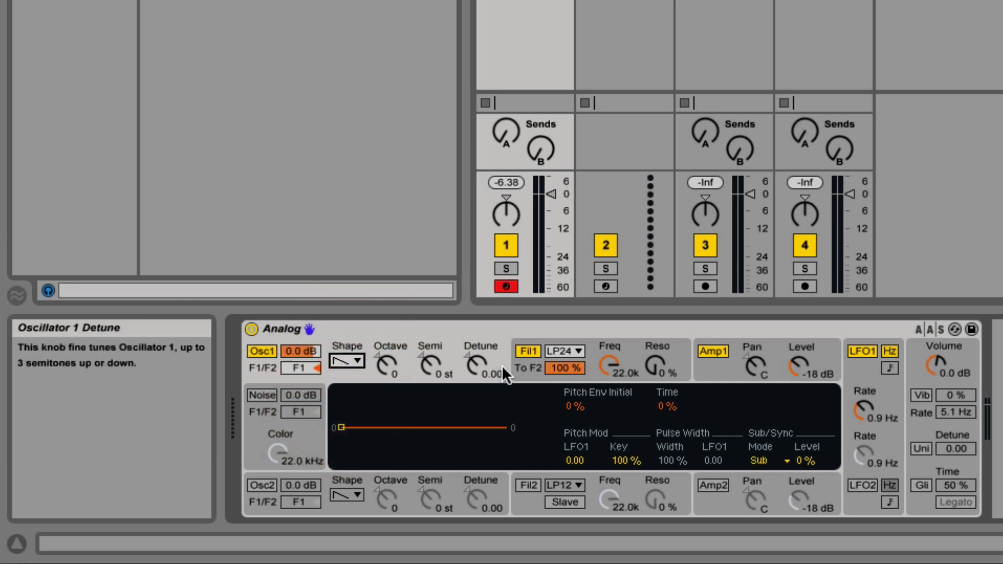
pyautogui.click(519, 364)
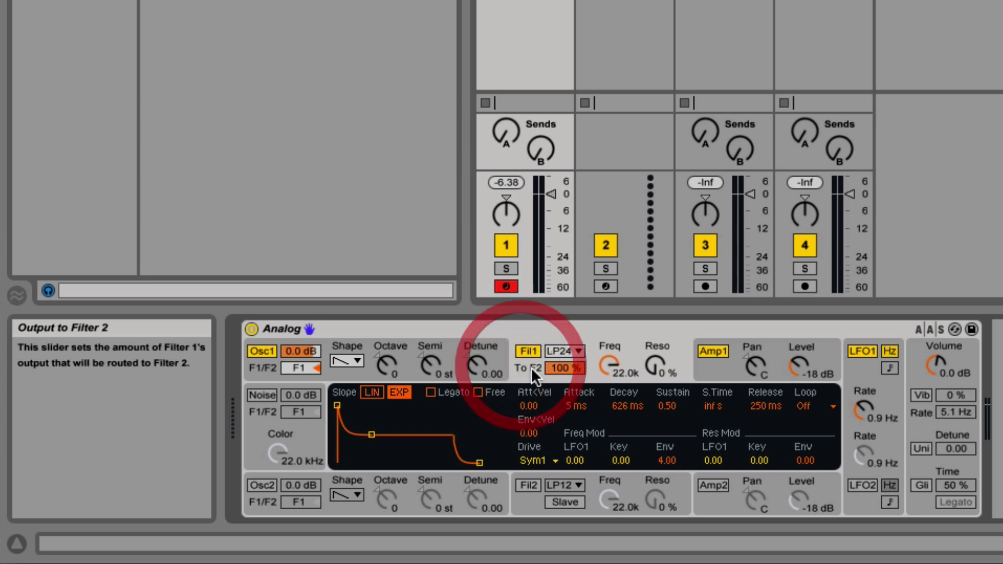
# Step: Keep Filter 1 as LP24 and tune cutoff and resonance, ending at 290 Hz with 31 % resonance
pyautogui.click(560, 350)
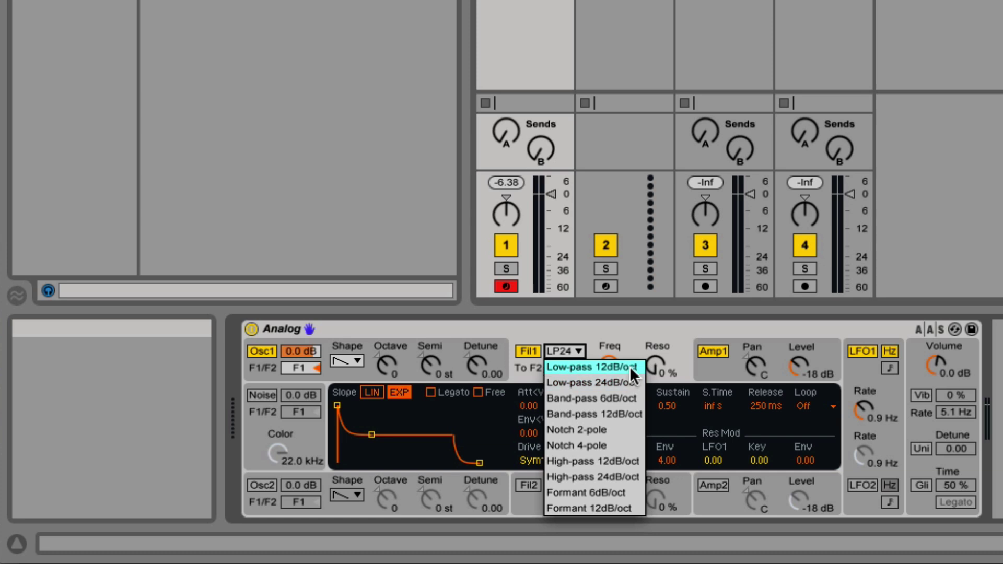
pyautogui.click(629, 381)
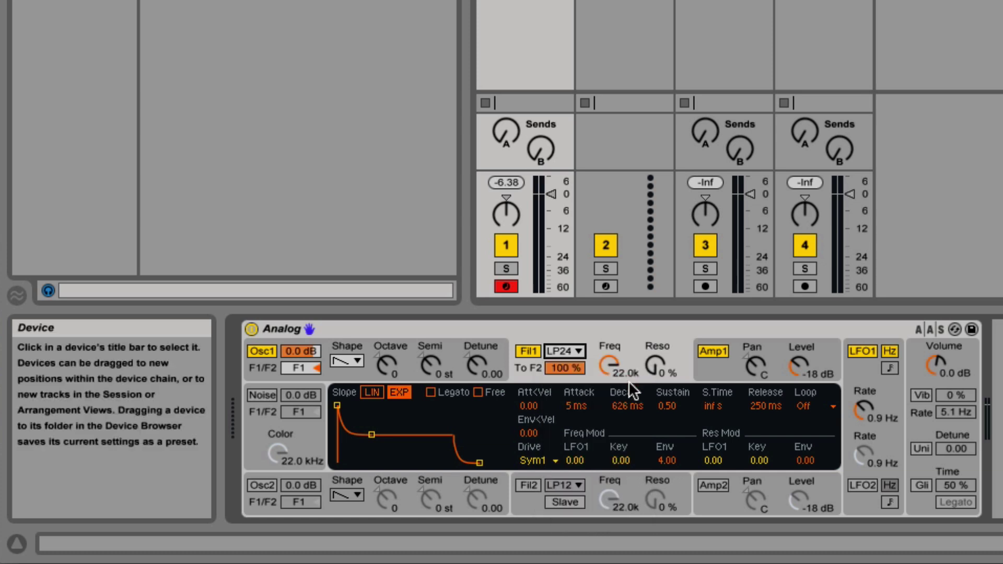
pyautogui.moveTo(607, 362)
pyautogui.mouseDown()
pyautogui.moveTo(607, 402)
pyautogui.moveTo(610, 362)
pyautogui.moveTo(648, 360)
pyautogui.moveTo(648, 324)
pyautogui.moveTo(648, 355)
pyautogui.moveTo(648, 333)
pyautogui.moveTo(609, 376)
pyautogui.moveTo(608, 399)
pyautogui.moveTo(609, 366)
pyautogui.mouseUp()
pyautogui.moveTo(669, 371); pyautogui.dragTo(669, 383)
pyautogui.moveTo(610, 368)
pyautogui.mouseDown()
pyautogui.moveTo(610, 354)
pyautogui.moveTo(611, 376)
pyautogui.moveTo(655, 345)
pyautogui.moveTo(600, 363)
pyautogui.mouseUp()
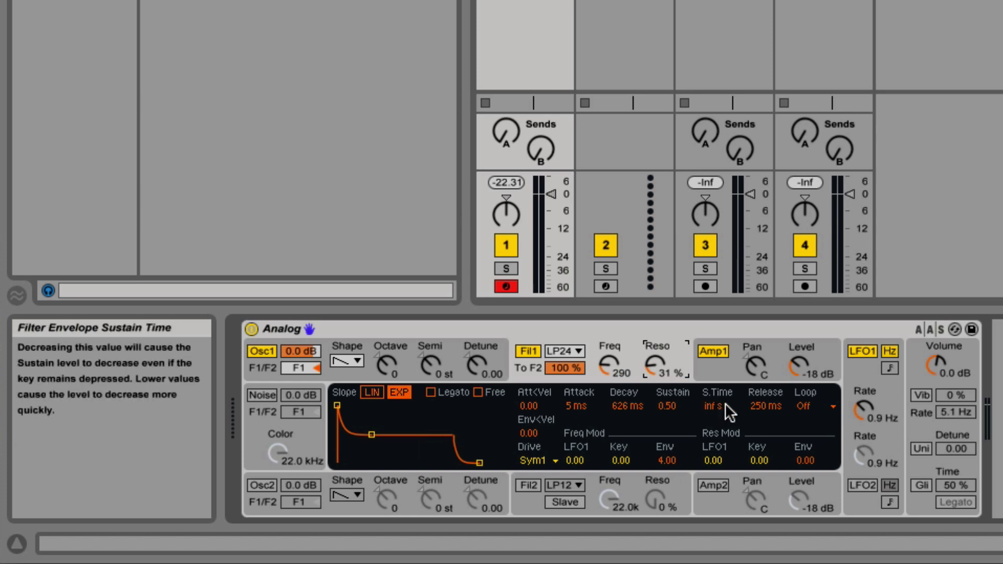
# Step: Set Filter 1 cutoff to 118, envelope amount 14.11, and an 11.2 s decay with 0.00 sustain
pyautogui.click(372, 391)
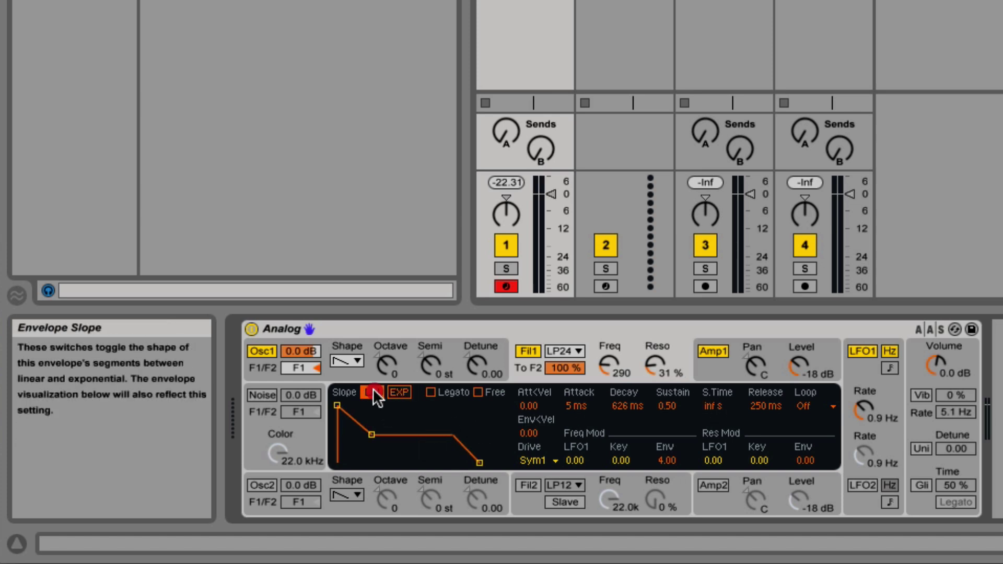
pyautogui.click(400, 392)
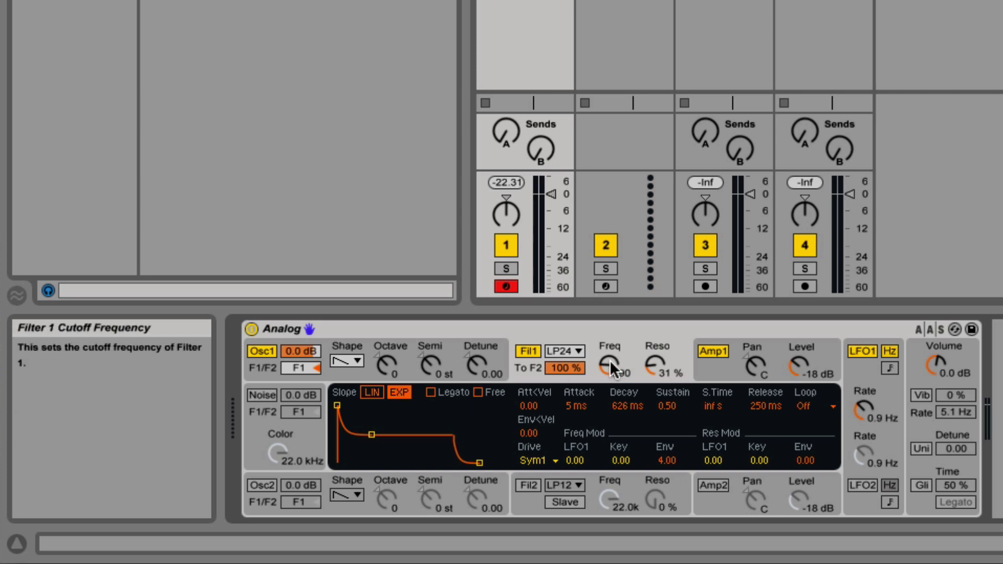
pyautogui.moveTo(610, 359); pyautogui.dragTo(609, 377)
pyautogui.moveTo(666, 461); pyautogui.dragTo(667, 440)
pyautogui.moveTo(607, 365); pyautogui.dragTo(607, 384)
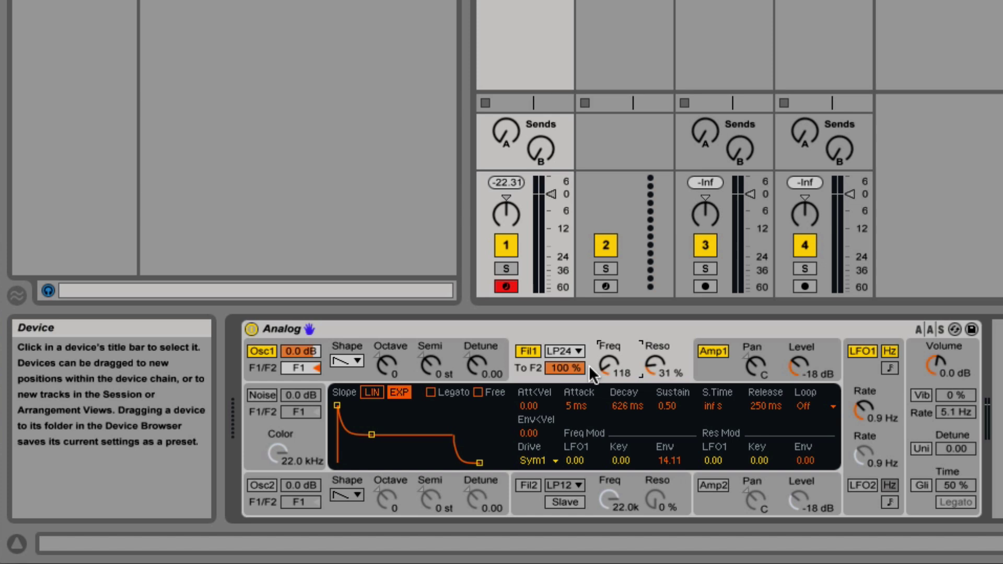
pyautogui.moveTo(372, 434); pyautogui.dragTo(381, 452)
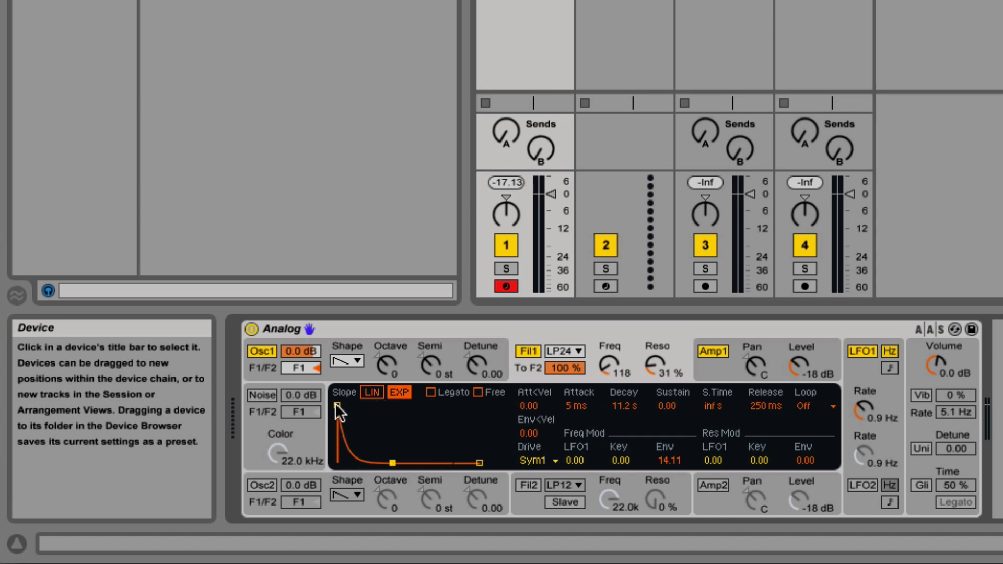
# Step: Switch the filter envelope to LIN slopes and shorten its attack to 45 ms
pyautogui.moveTo(337, 411); pyautogui.dragTo(394, 406)
pyautogui.click(372, 393)
pyautogui.click(359, 405)
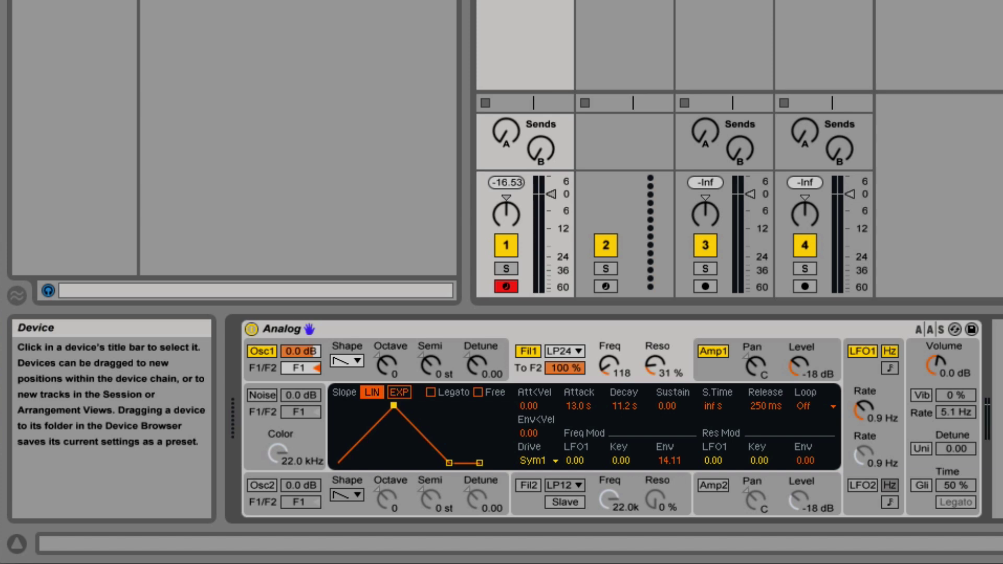
pyautogui.moveTo(393, 405); pyautogui.dragTo(366, 405)
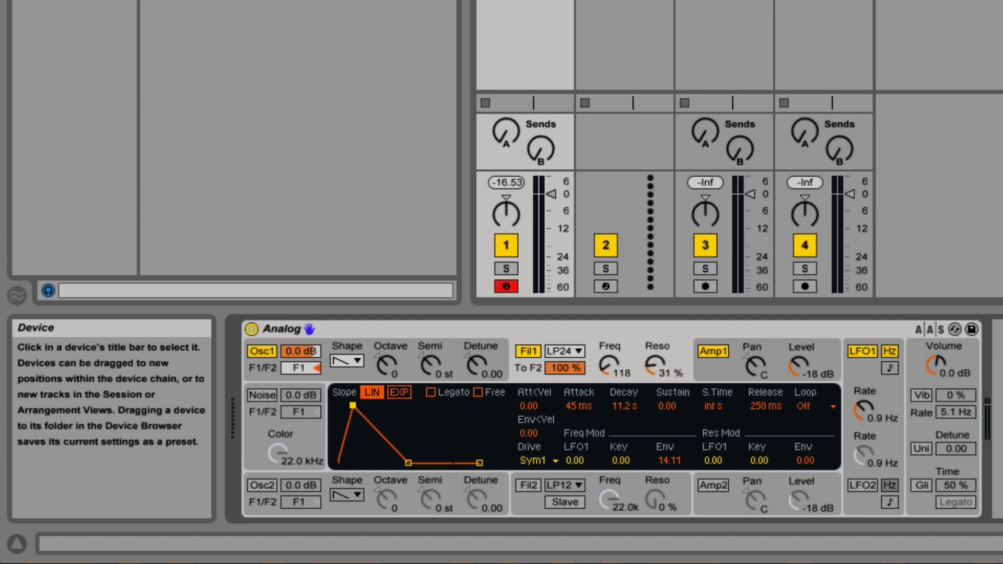
# Step: Drag the envelope breakpoints to a 5 ms attack and 304 ms decay, then set sustain to 0.53
pyautogui.moveTo(366, 406); pyautogui.dragTo(337, 403)
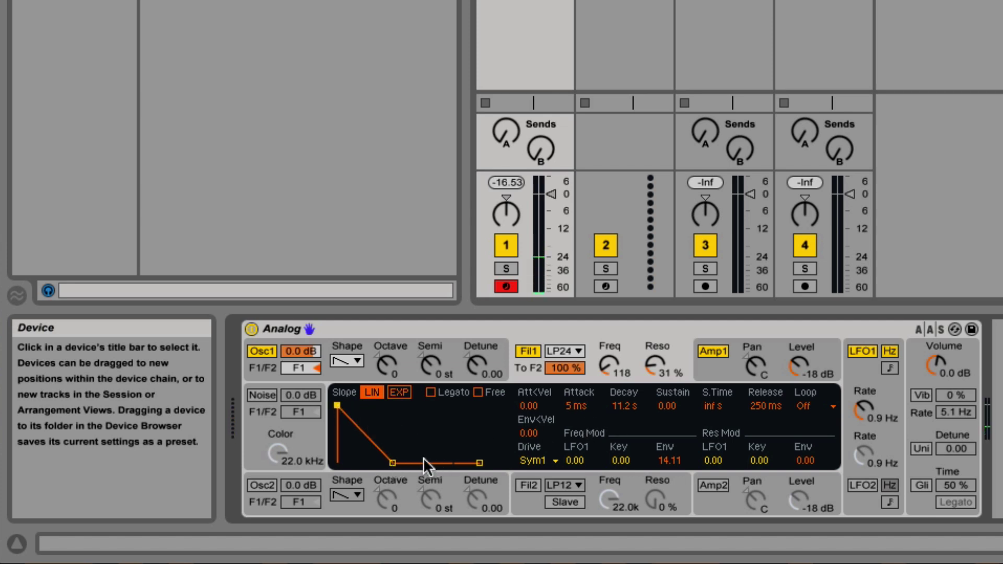
pyautogui.moveTo(392, 462)
pyautogui.mouseDown()
pyautogui.moveTo(353, 447)
pyautogui.moveTo(357, 462)
pyautogui.moveTo(380, 463)
pyautogui.moveTo(358, 463)
pyautogui.moveTo(380, 463)
pyautogui.mouseUp()
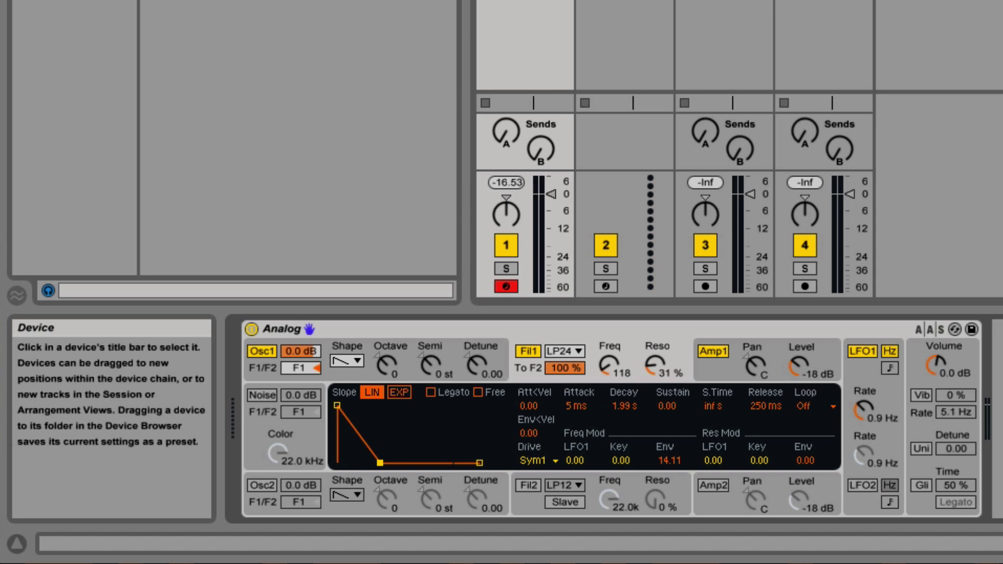
pyautogui.moveTo(380, 463); pyautogui.dragTo(369, 463)
pyautogui.moveTo(337, 405); pyautogui.dragTo(366, 405)
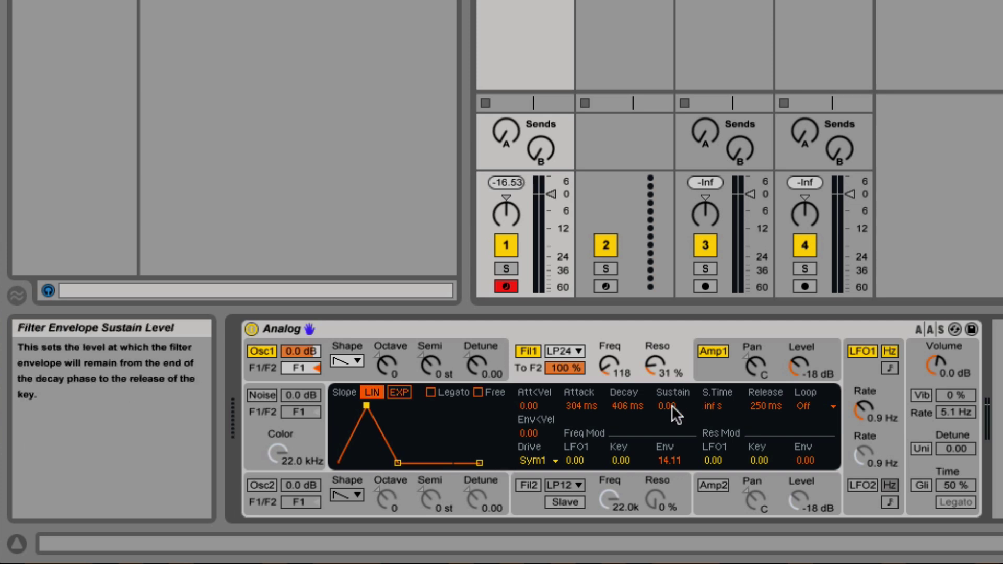
pyautogui.moveTo(366, 405); pyautogui.dragTo(337, 405)
pyautogui.moveTo(369, 463); pyautogui.dragTo(366, 463)
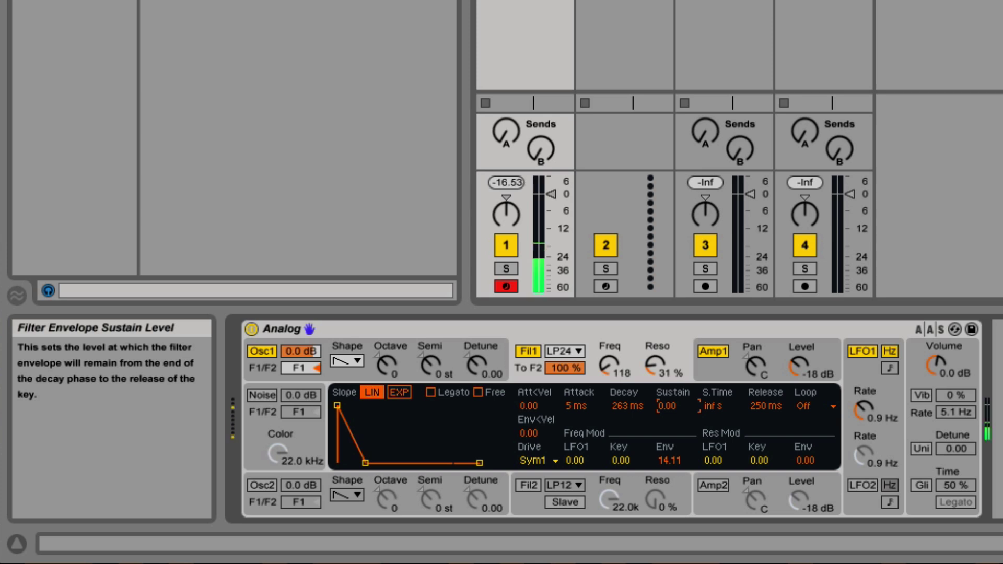
pyautogui.moveTo(666, 406); pyautogui.dragTo(666, 344)
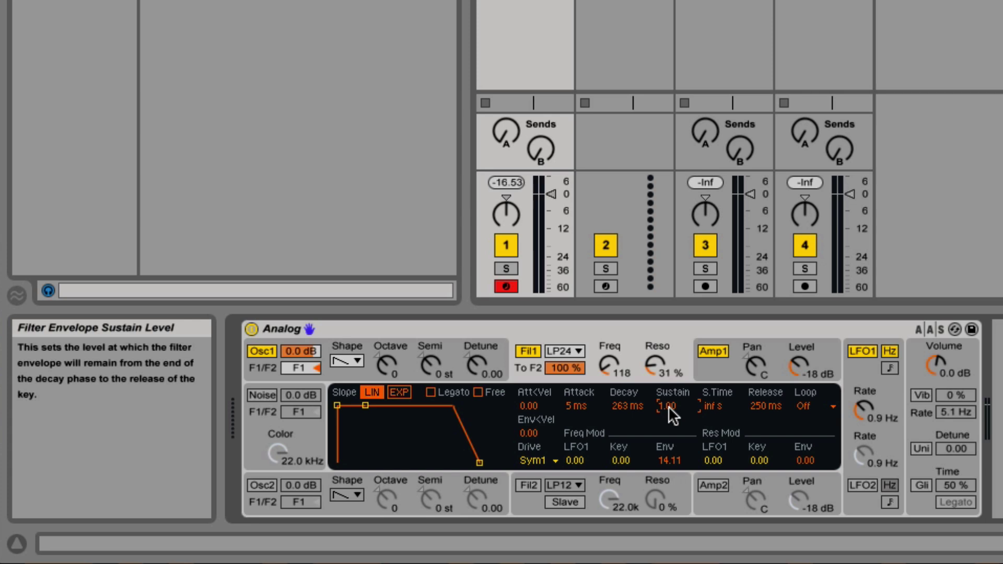
pyautogui.moveTo(669, 406); pyautogui.dragTo(669, 432)
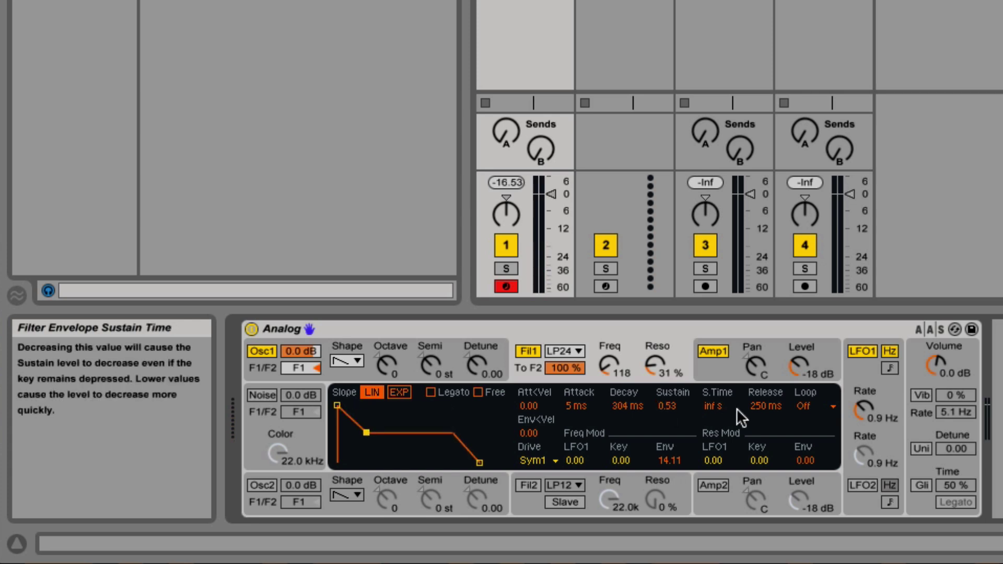
# Step: Try shorter and longer filter envelope release times, then switch the envelope to exponential slopes
pyautogui.moveTo(768, 403); pyautogui.dragTo(768, 434)
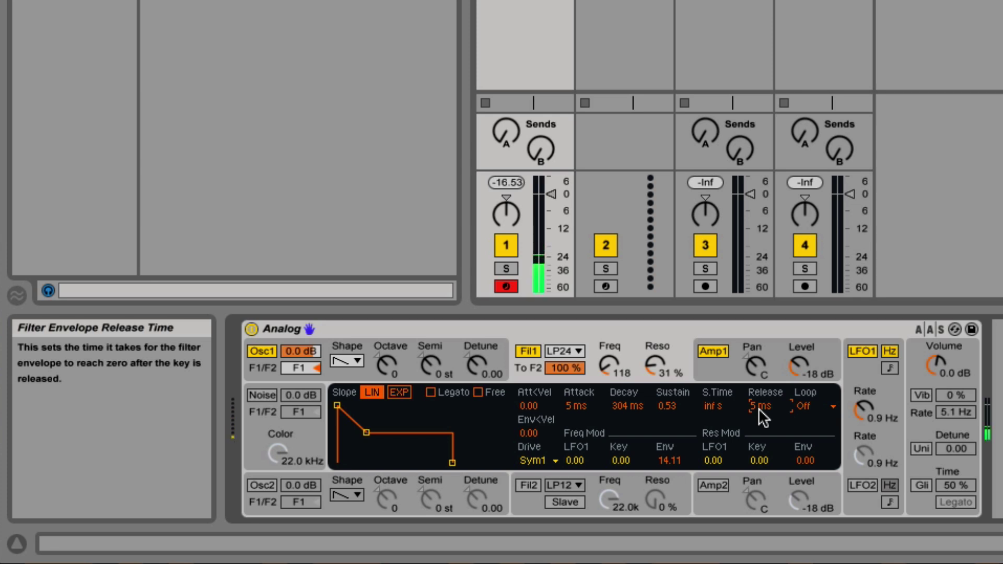
pyautogui.moveTo(760, 407)
pyautogui.mouseDown()
pyautogui.moveTo(759, 389)
pyautogui.moveTo(769, 413)
pyautogui.moveTo(773, 400)
pyautogui.moveTo(760, 403)
pyautogui.mouseUp()
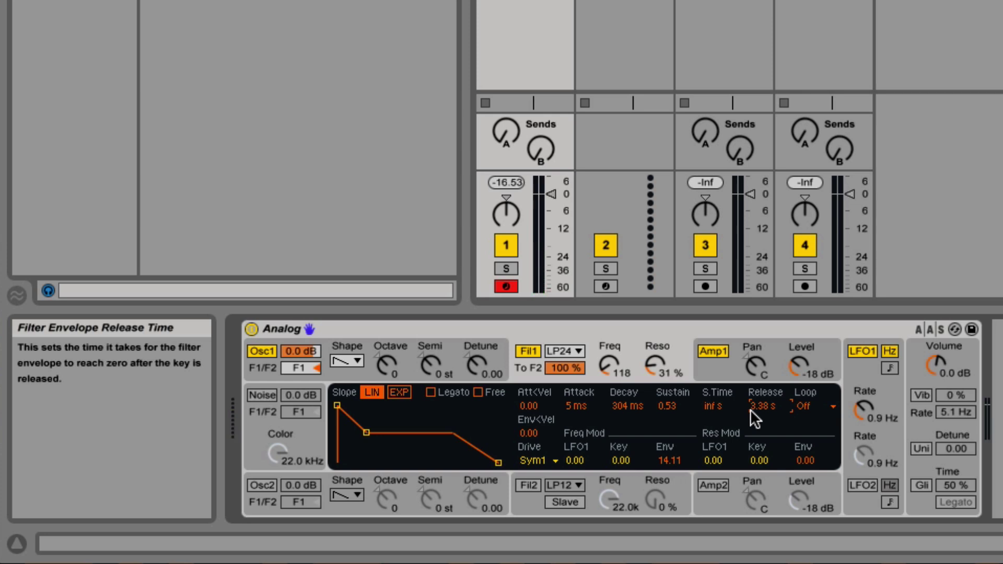
pyautogui.click(398, 392)
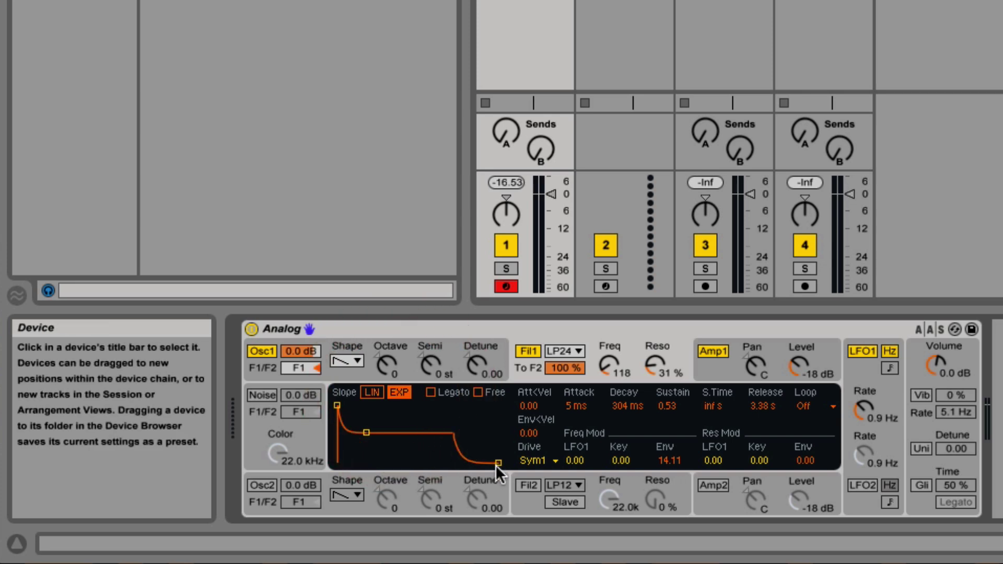
# Step: Set the filter envelope release to 227 ms and lower sustain to 0.09
pyautogui.moveTo(498, 463); pyautogui.dragTo(484, 463)
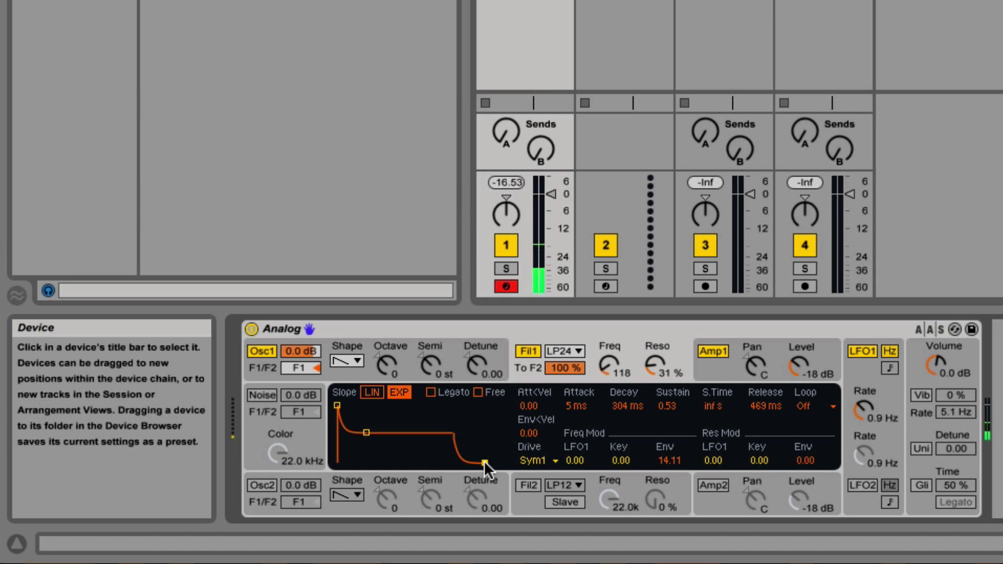
pyautogui.moveTo(484, 462); pyautogui.dragTo(479, 463)
pyautogui.moveTo(367, 433); pyautogui.dragTo(363, 454)
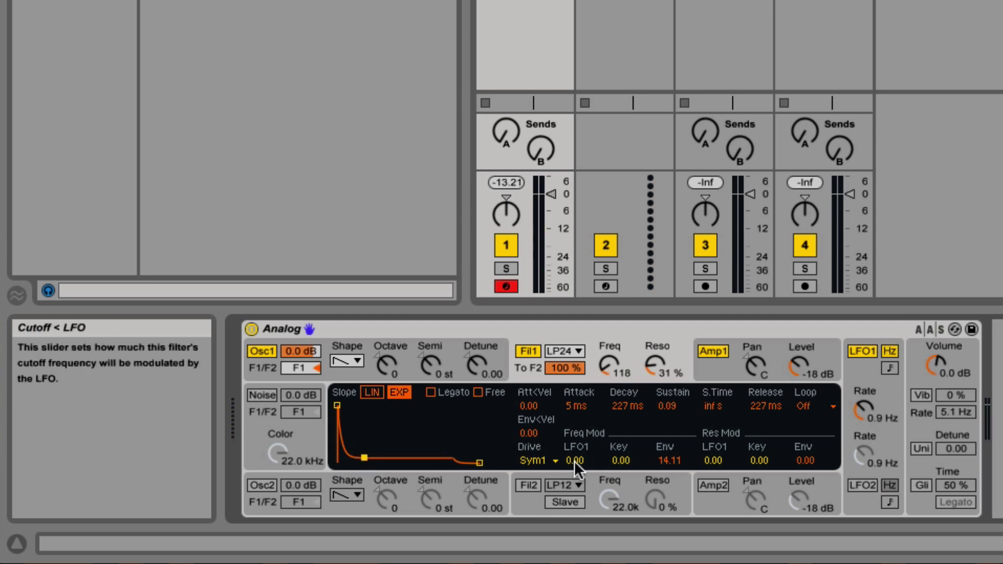
# Step: Set Freq Mod LFO1 to 4.00 and run LFO 1 at 1.5 Hz with its waveform display shown
pyautogui.moveTo(574, 461); pyautogui.dragTo(575, 428)
pyautogui.click(863, 409)
pyautogui.moveTo(863, 409)
pyautogui.mouseDown()
pyautogui.moveTo(864, 367)
pyautogui.moveTo(863, 413)
pyautogui.mouseUp()
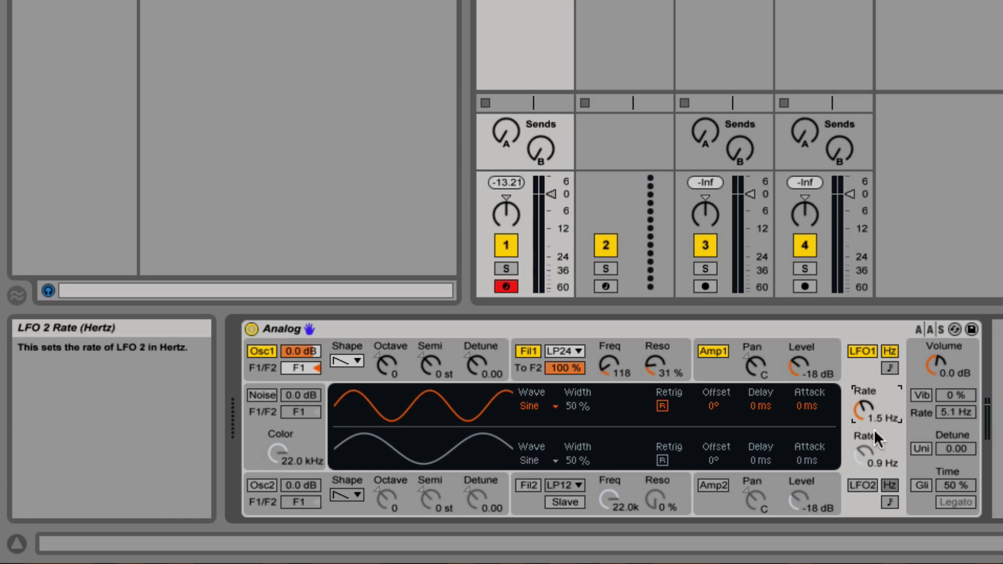
# Step: Tempo-sync LFO 1, step through 1/4t, 1/8 and faster divisions, then settle on 1/2
pyautogui.click(892, 370)
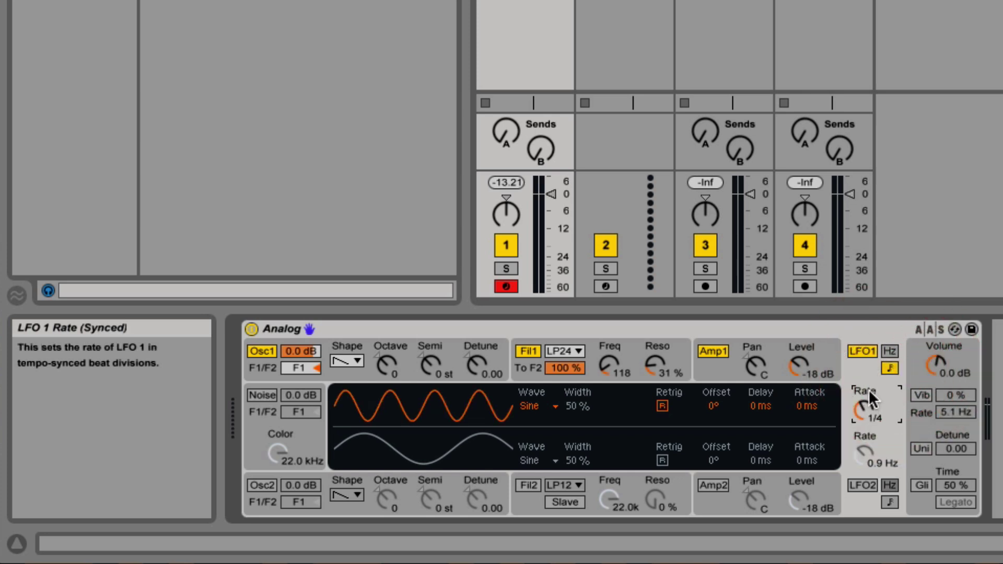
pyautogui.click(864, 401)
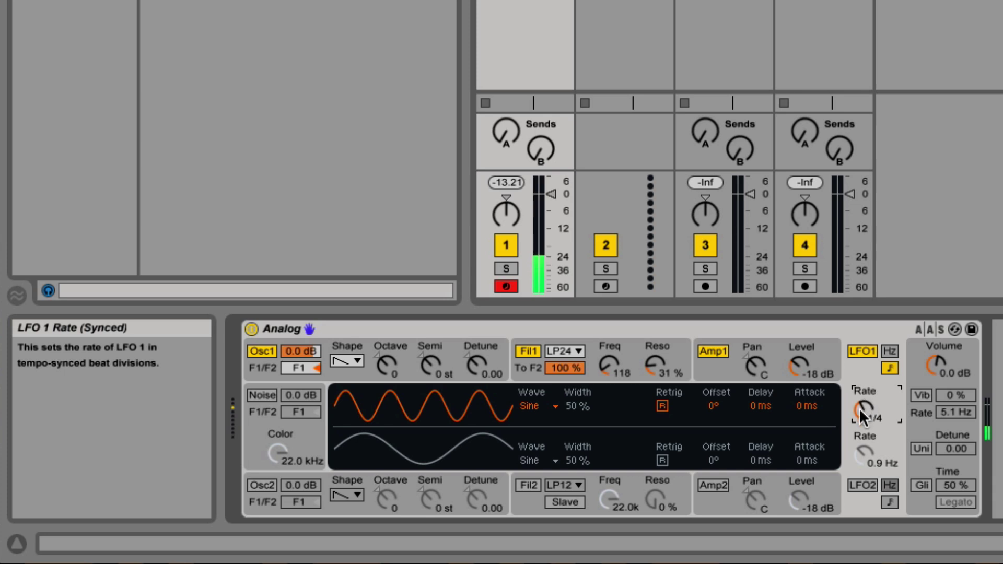
pyautogui.moveTo(859, 408); pyautogui.dragTo(855, 381)
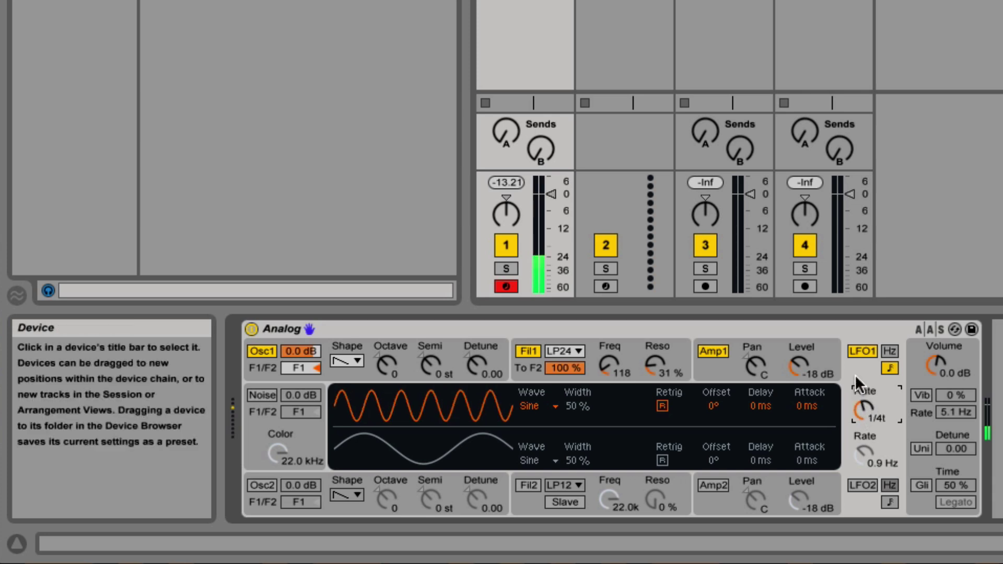
pyautogui.press('Up')
pyautogui.press('Up')
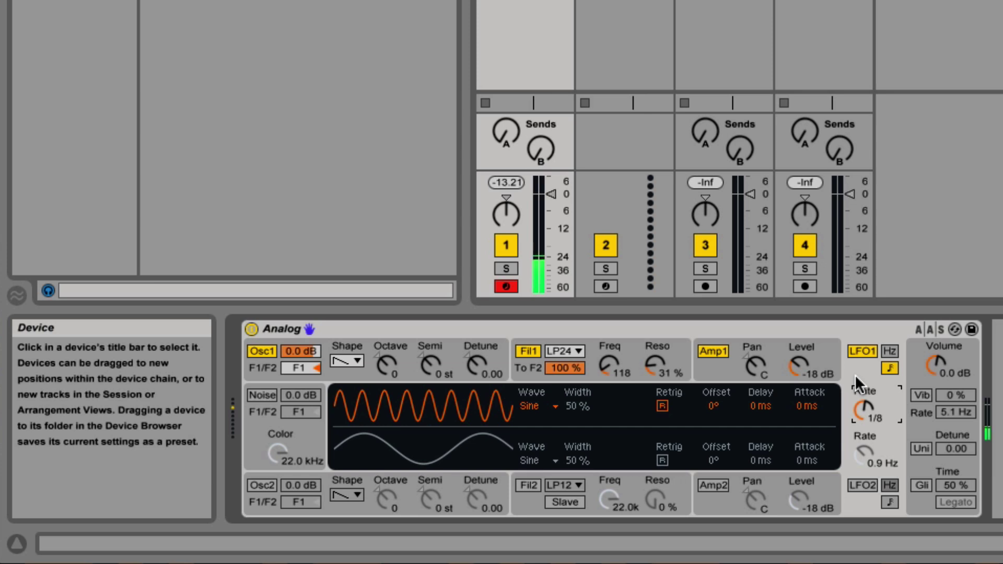
pyautogui.press('Up')
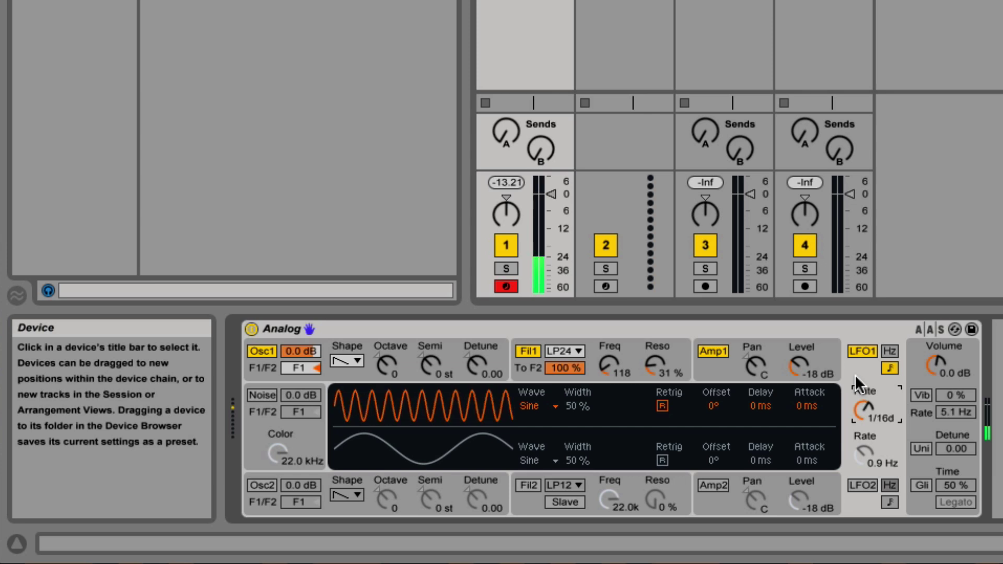
pyautogui.press('Up')
pyautogui.press('Up')
pyautogui.press('Down')
pyautogui.press('Down')
pyautogui.press('Down')
pyautogui.press('Down')
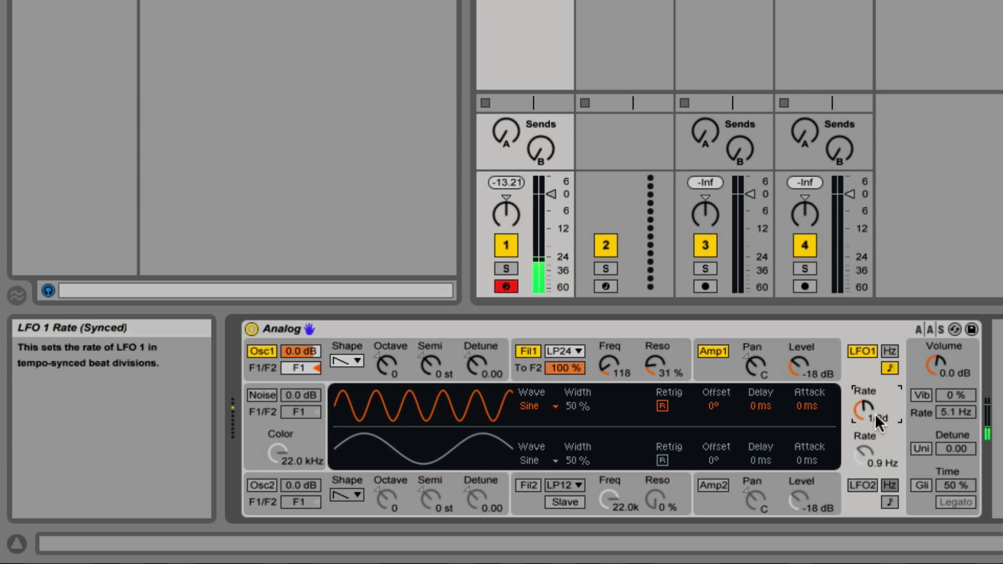
pyautogui.moveTo(874, 413); pyautogui.dragTo(874, 444)
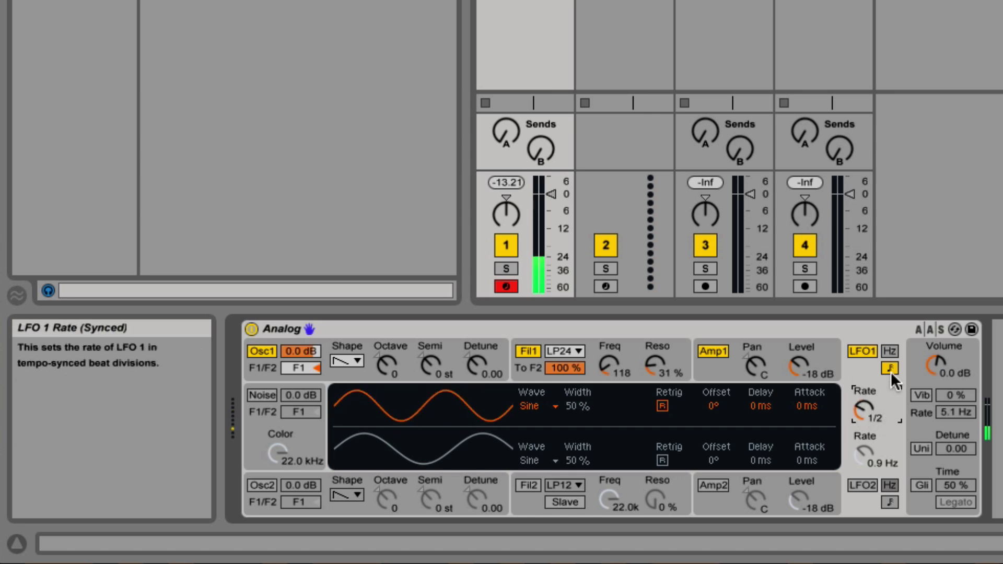
# Step: Switch LFO 1 to the ramped Noise 2 waveform and speed it up to a very fast rate
pyautogui.click(525, 405)
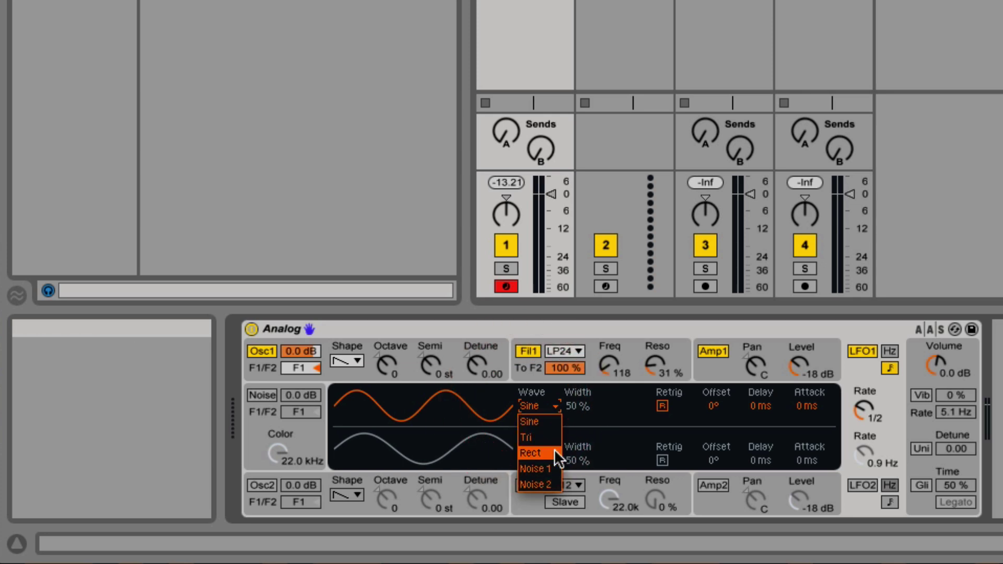
pyautogui.click(553, 484)
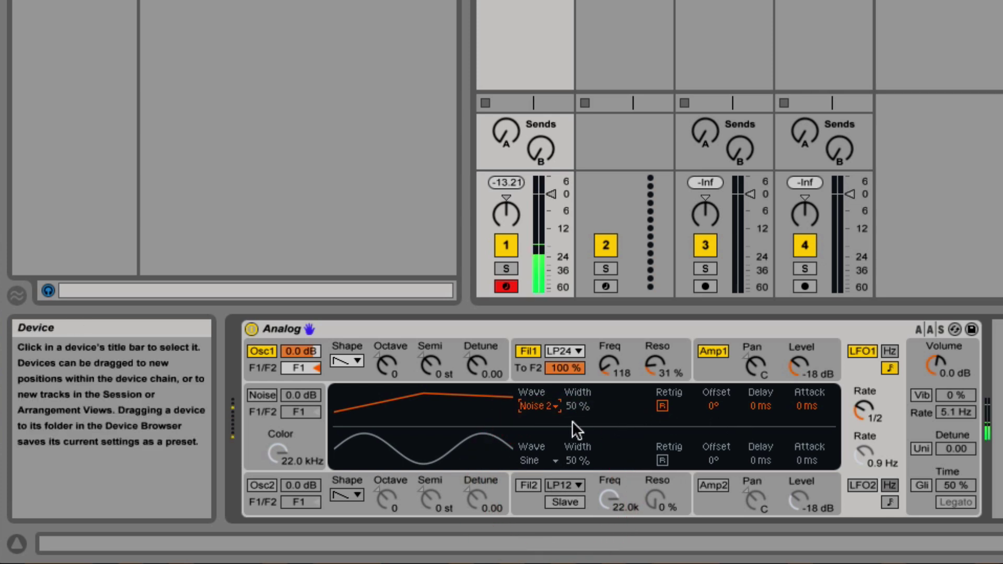
pyautogui.moveTo(863, 415); pyautogui.dragTo(869, 409)
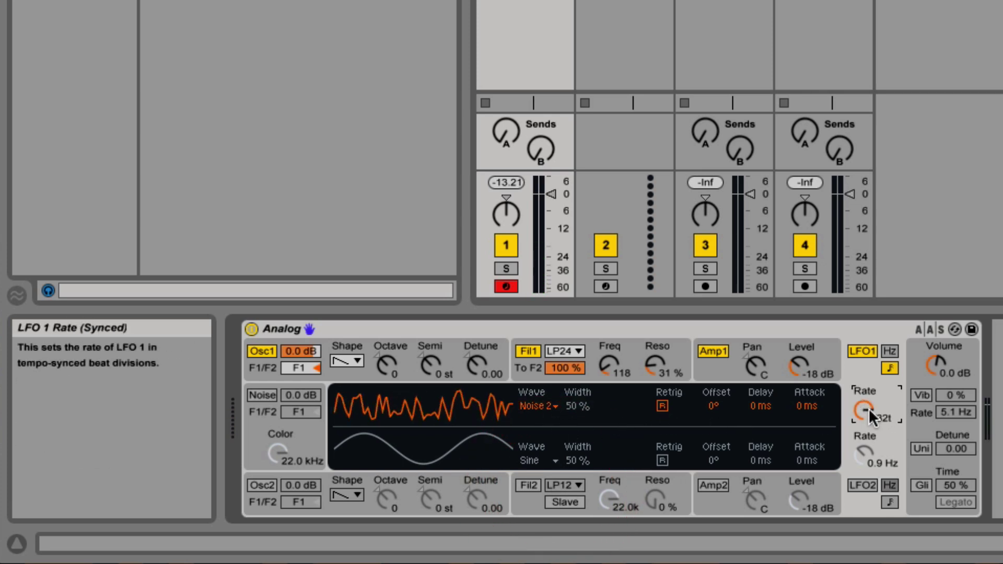
# Step: Compare stepped Noise 1 at a 1/8t rate, then return LFO 1 to Noise 2
pyautogui.click(537, 406)
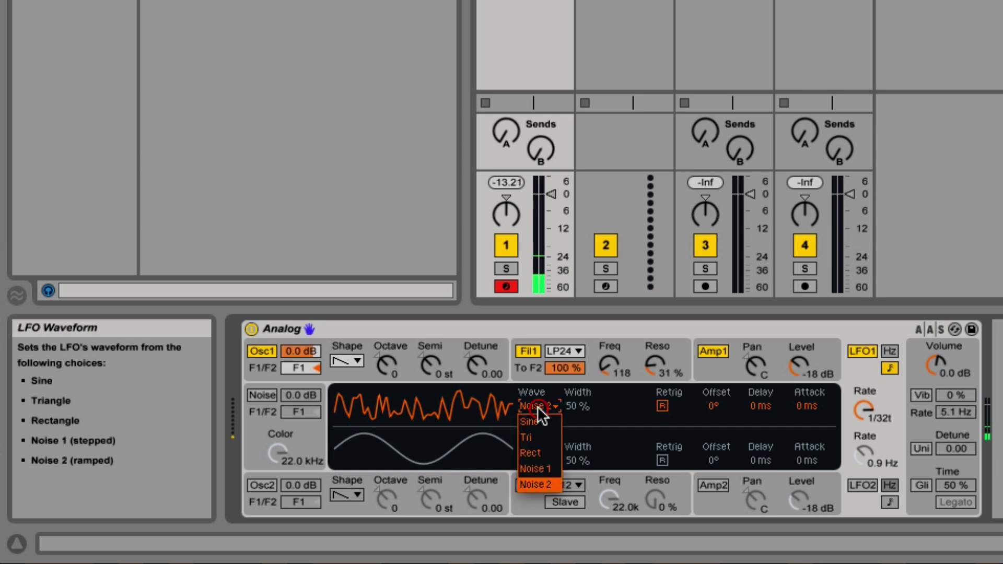
pyautogui.click(537, 464)
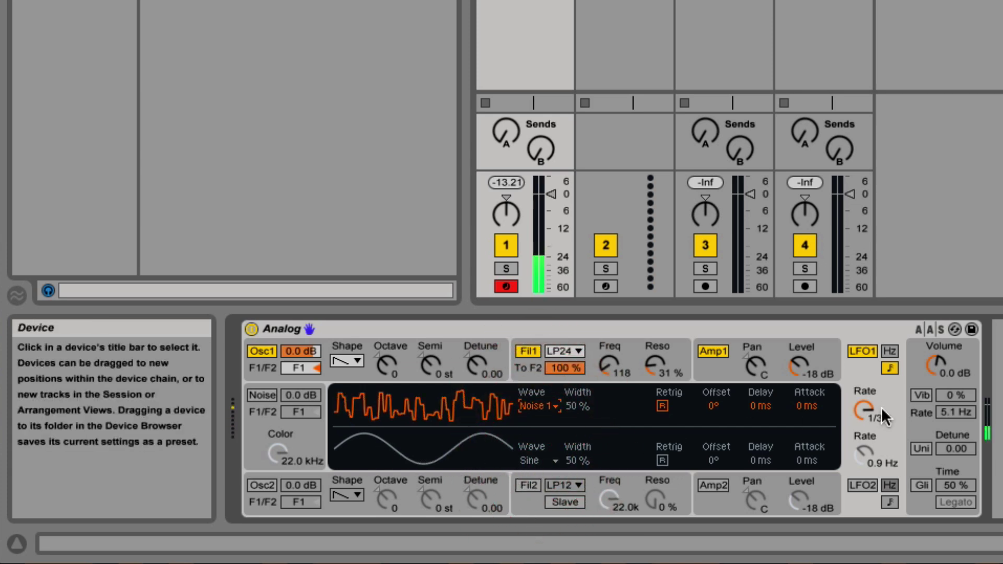
pyautogui.moveTo(863, 410); pyautogui.dragTo(863, 421)
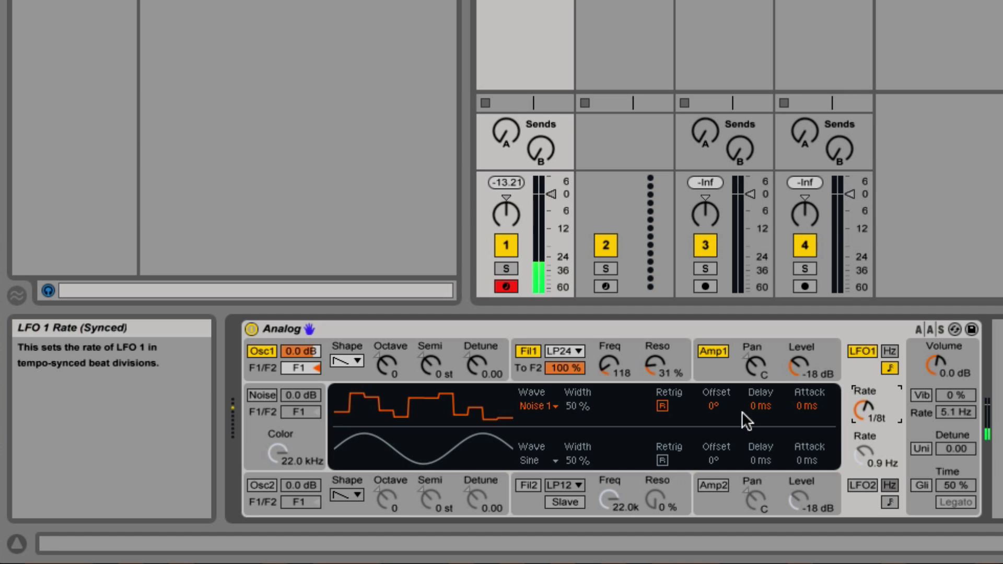
pyautogui.click(535, 407)
pyautogui.click(537, 477)
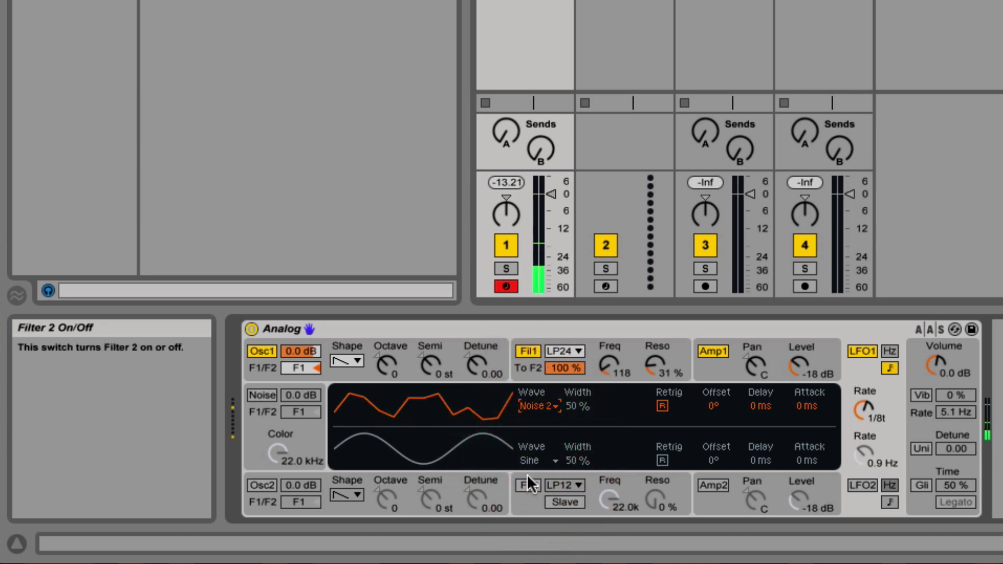
pyautogui.click(538, 406)
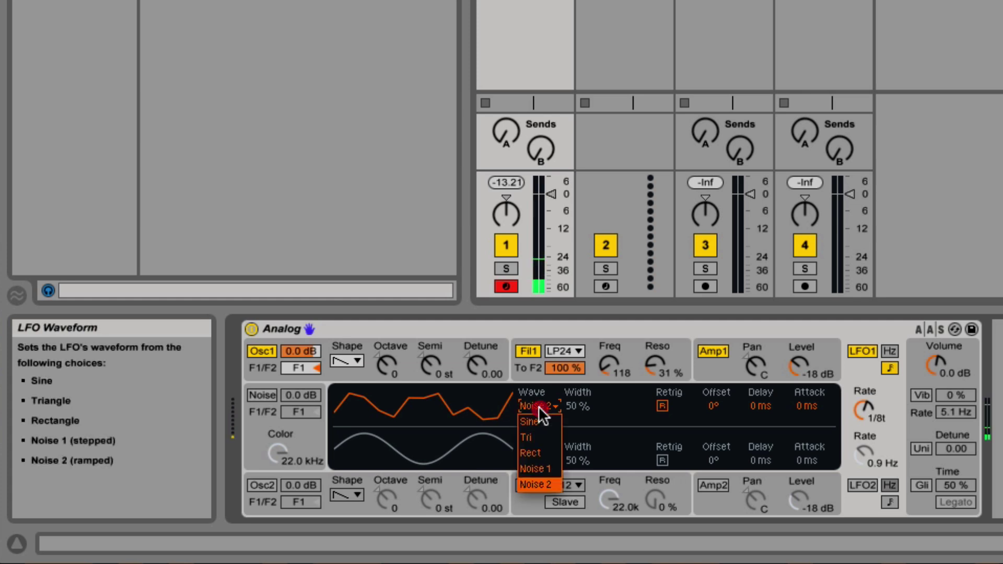
# Step: Make LFO 1 a triangle wave at 1/8, sweeping its width and leaving it at 0 %
pyautogui.click(547, 435)
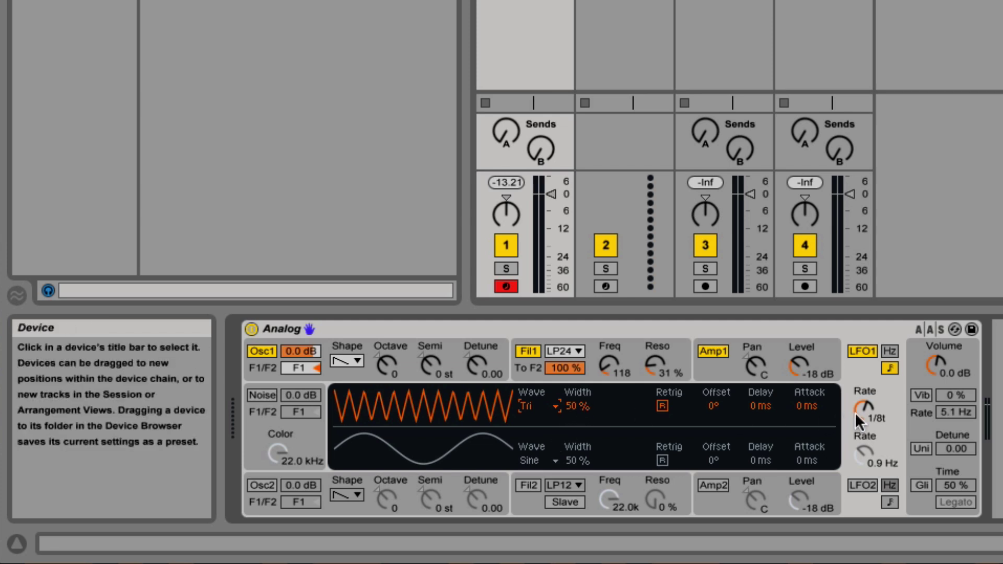
pyautogui.moveTo(882, 402); pyautogui.dragTo(882, 408)
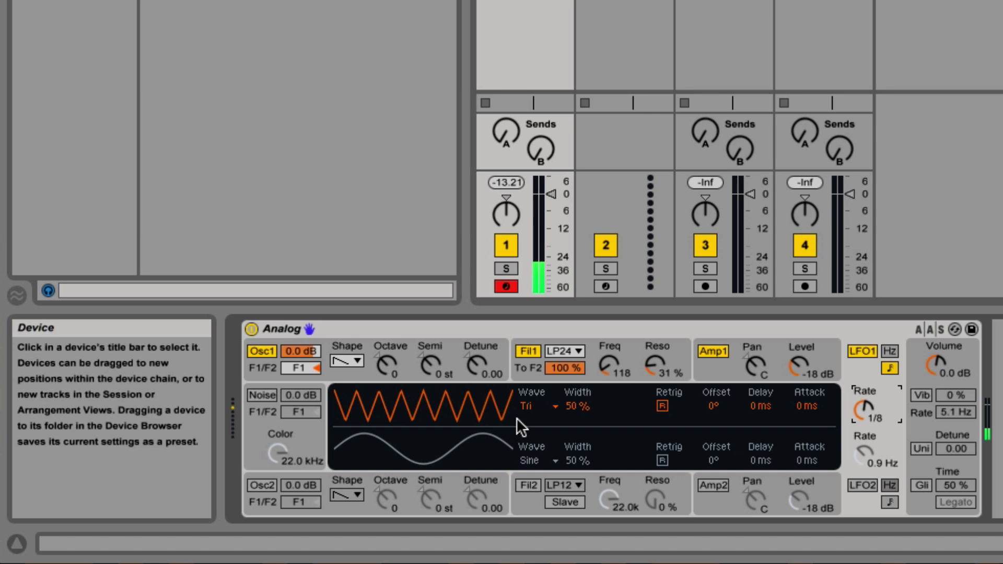
pyautogui.moveTo(573, 403); pyautogui.dragTo(573, 372)
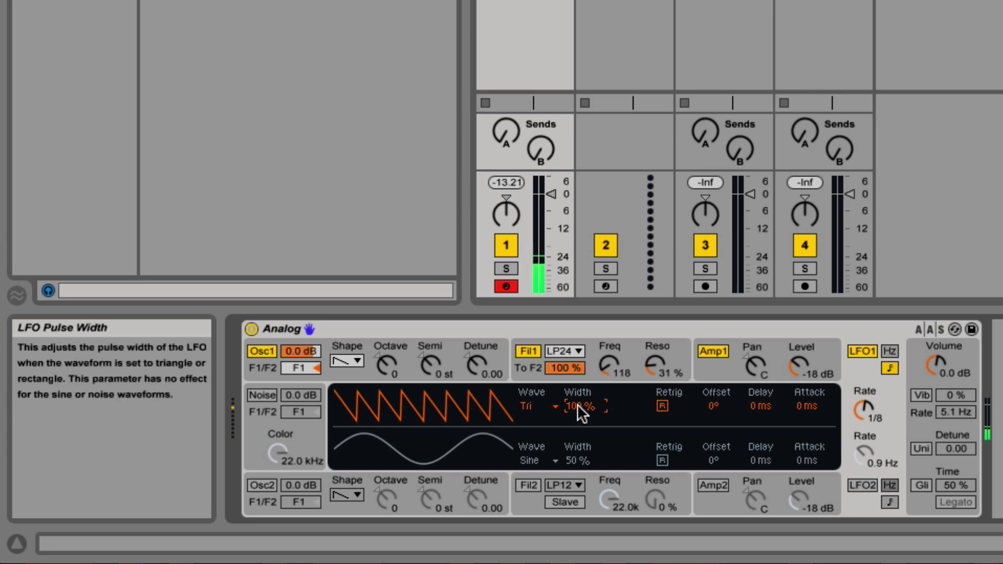
pyautogui.moveTo(578, 404); pyautogui.dragTo(578, 459)
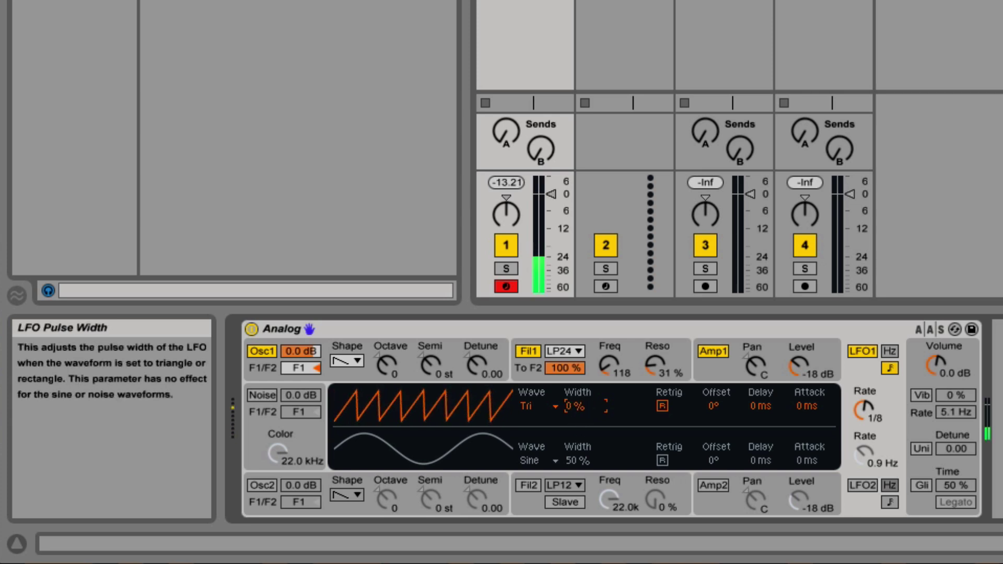
pyautogui.moveTo(577, 407)
pyautogui.mouseDown()
pyautogui.moveTo(577, 354)
pyautogui.moveTo(577, 407)
pyautogui.mouseUp()
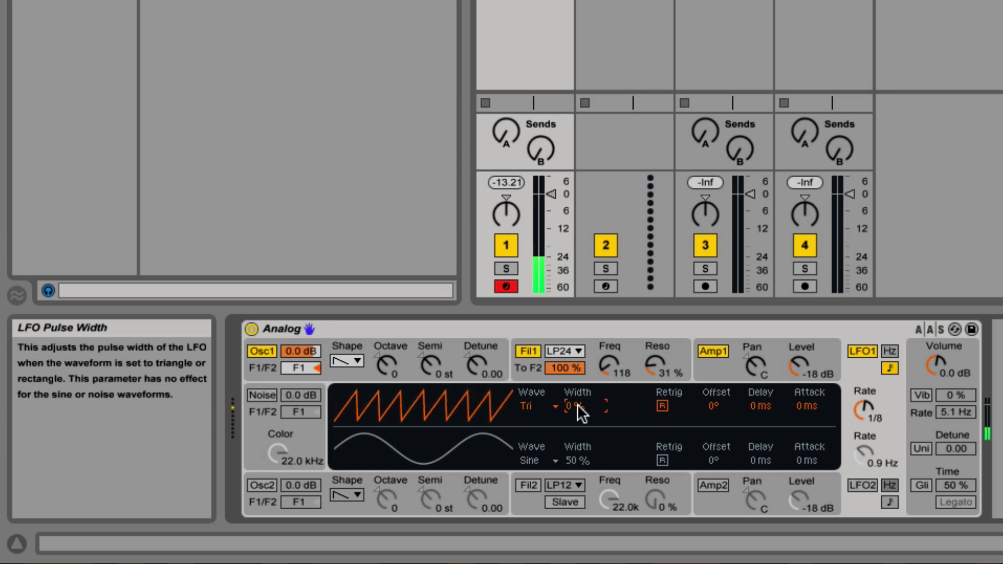
# Step: Switch LFO 1 to a rectangle wave, reset its width to 50 %, then fine-tune it to 61 %
pyautogui.click(530, 403)
pyautogui.click(531, 448)
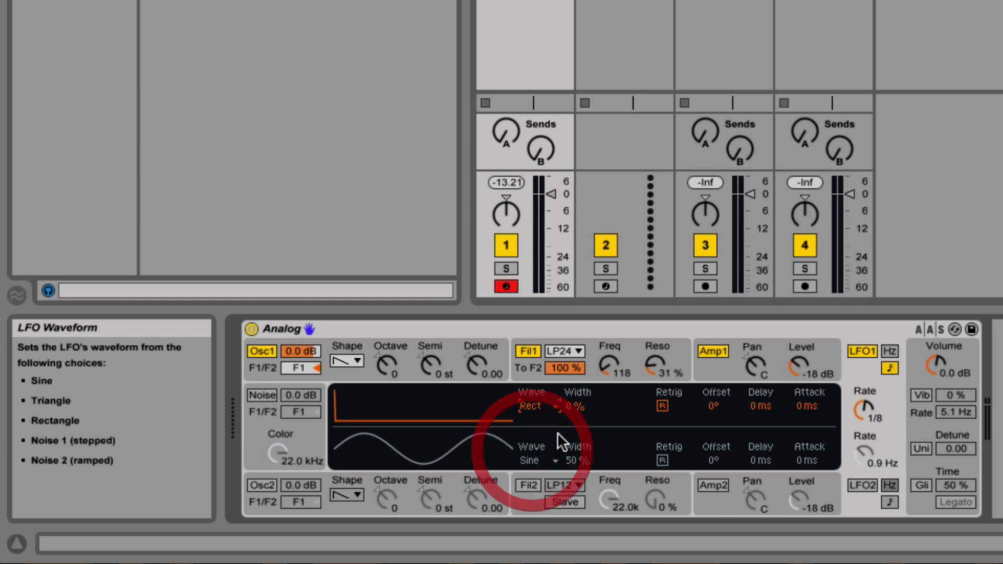
pyautogui.moveTo(577, 407); pyautogui.dragTo(577, 372)
pyautogui.press('Delete')
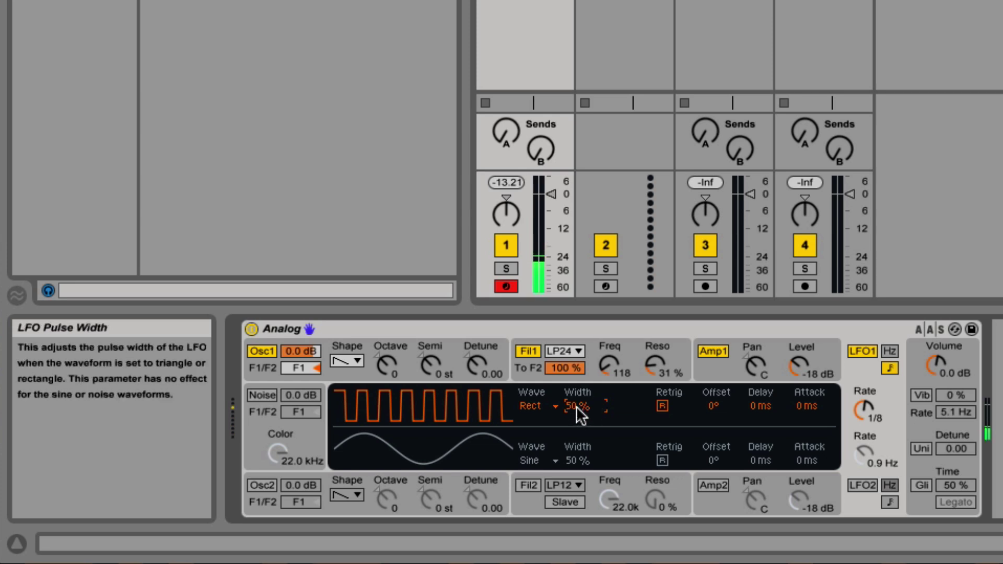
pyautogui.moveTo(576, 406)
pyautogui.mouseDown()
pyautogui.moveTo(576, 389)
pyautogui.moveTo(575, 418)
pyautogui.moveTo(576, 407)
pyautogui.mouseUp()
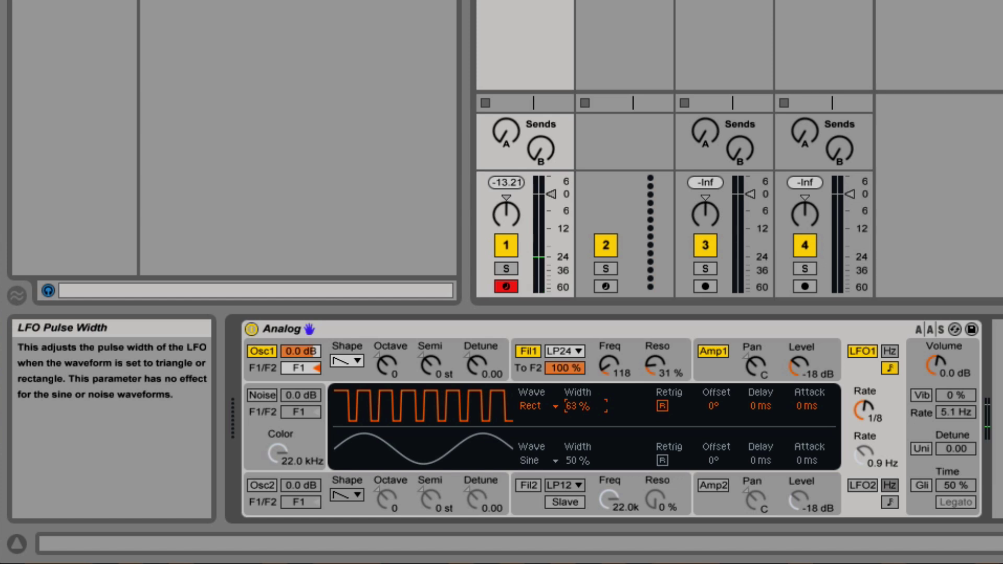
pyautogui.moveTo(576, 406); pyautogui.dragTo(576, 408)
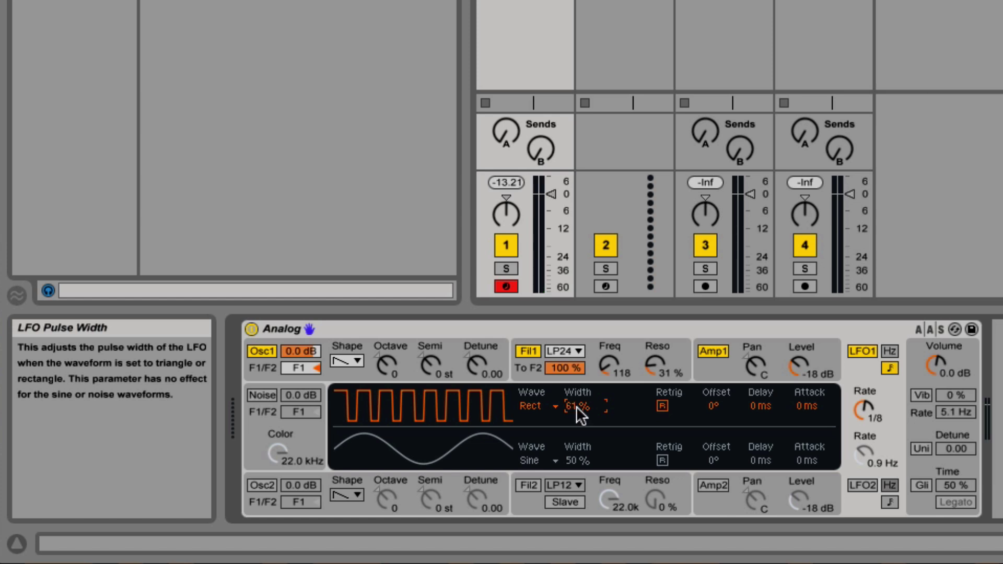
# Step: Switch LFO 1 off, leaving its 61 % rectangle wave at 1/8
pyautogui.click(863, 351)
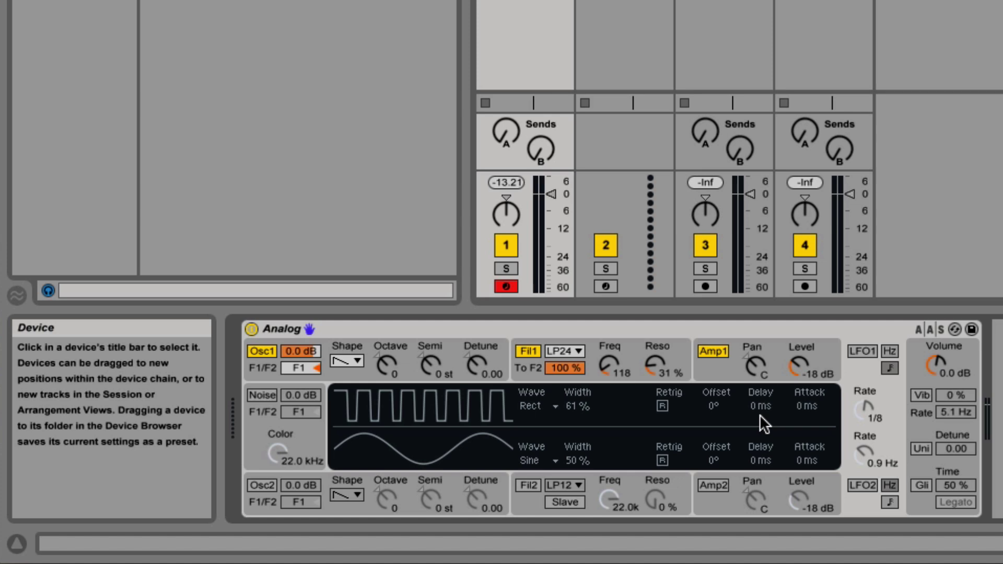
# Step: Display Amplifier 1's envelope (5 ms attack, 626 ms decay, 0.50 sustain, 500 ms release) and adjust its Pan
pyautogui.click(719, 363)
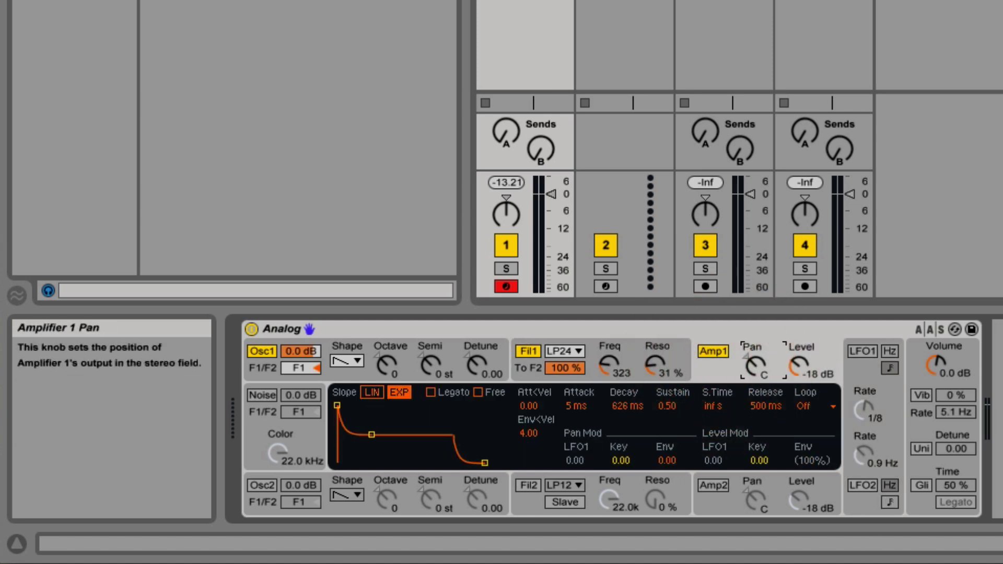
pyautogui.moveTo(755, 365); pyautogui.dragTo(744, 339)
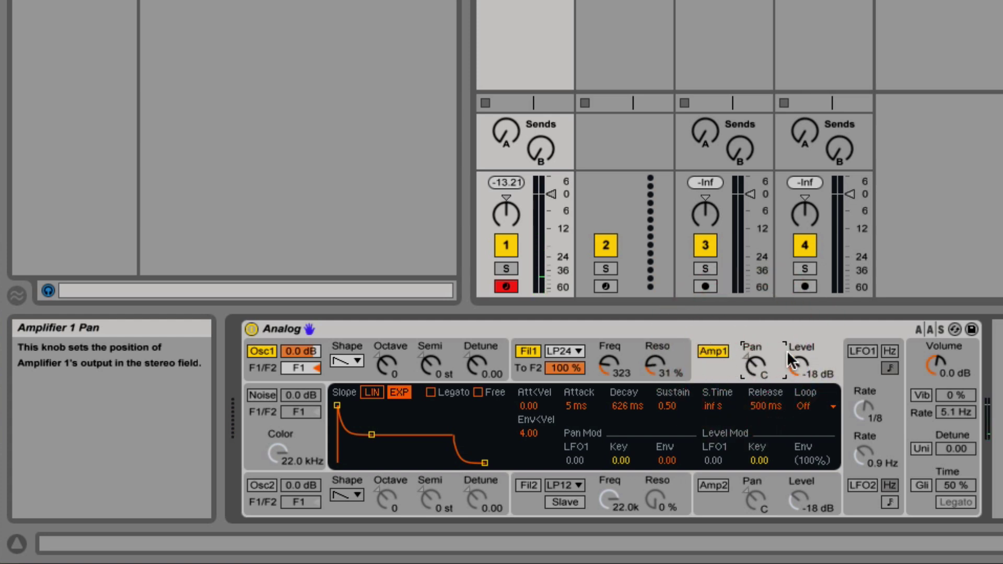